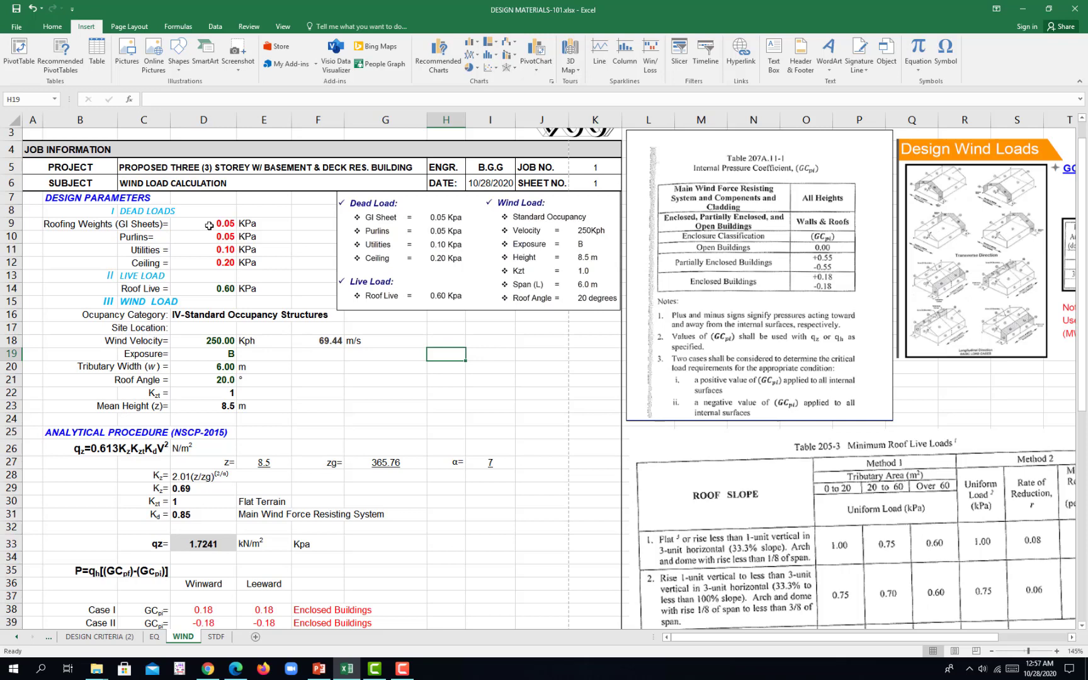
Step: Review the roofing, purlin, utilities and ceiling dead loads and the roof live load in the design parameters
drag(209, 226, 213, 264)
click(219, 277)
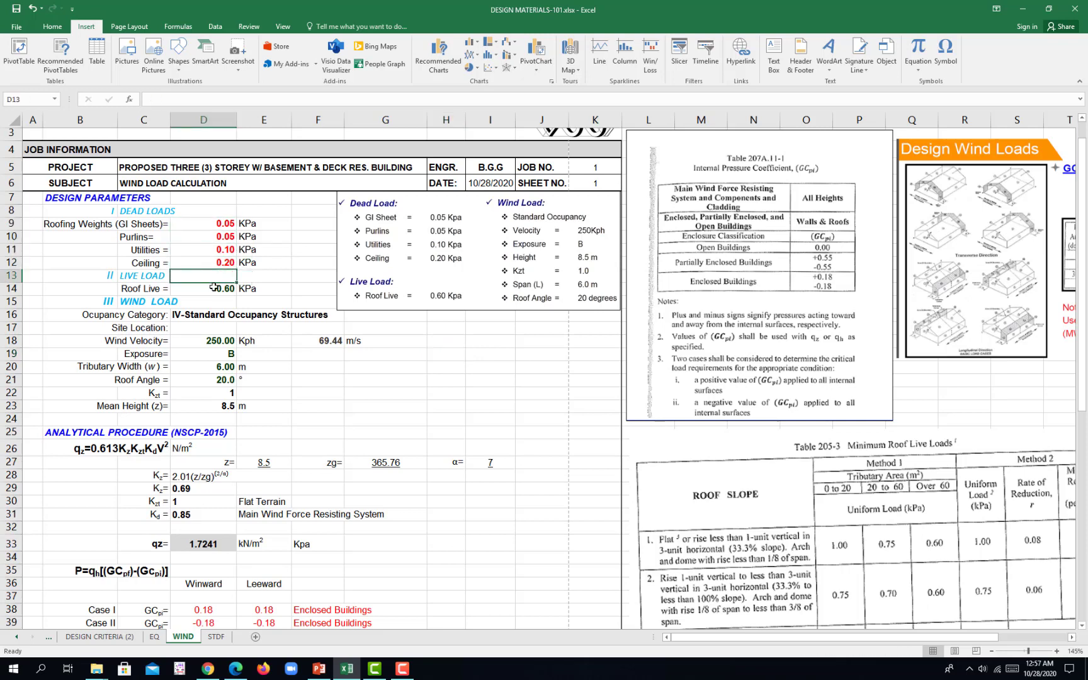
click(213, 289)
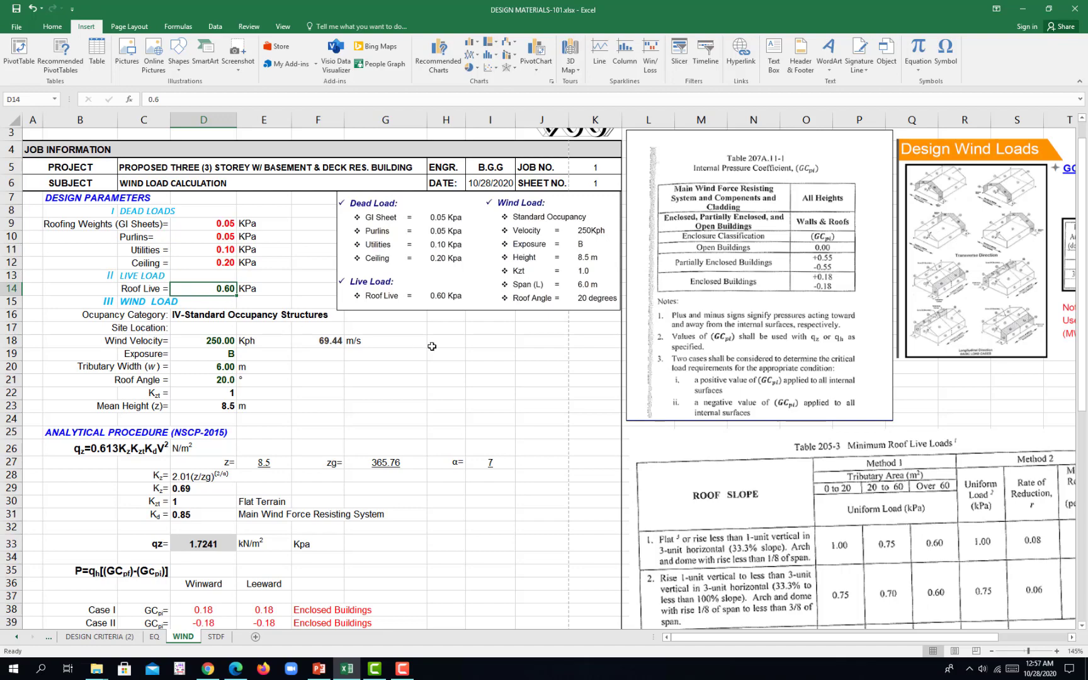
Step: Bring the Table 205-3 Minimum Roof Live Loads picture over the calculations to examine it, and return it to the reference area
scroll(432, 347, down, 1)
scroll(910, 515, down, 2)
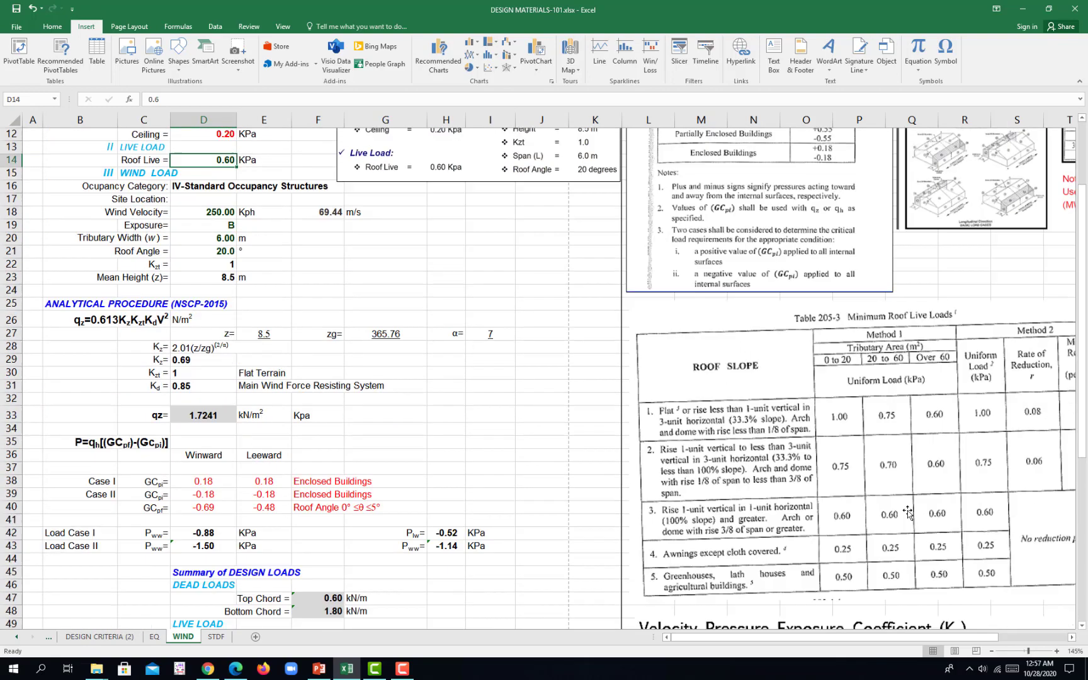
drag(918, 496, 515, 434)
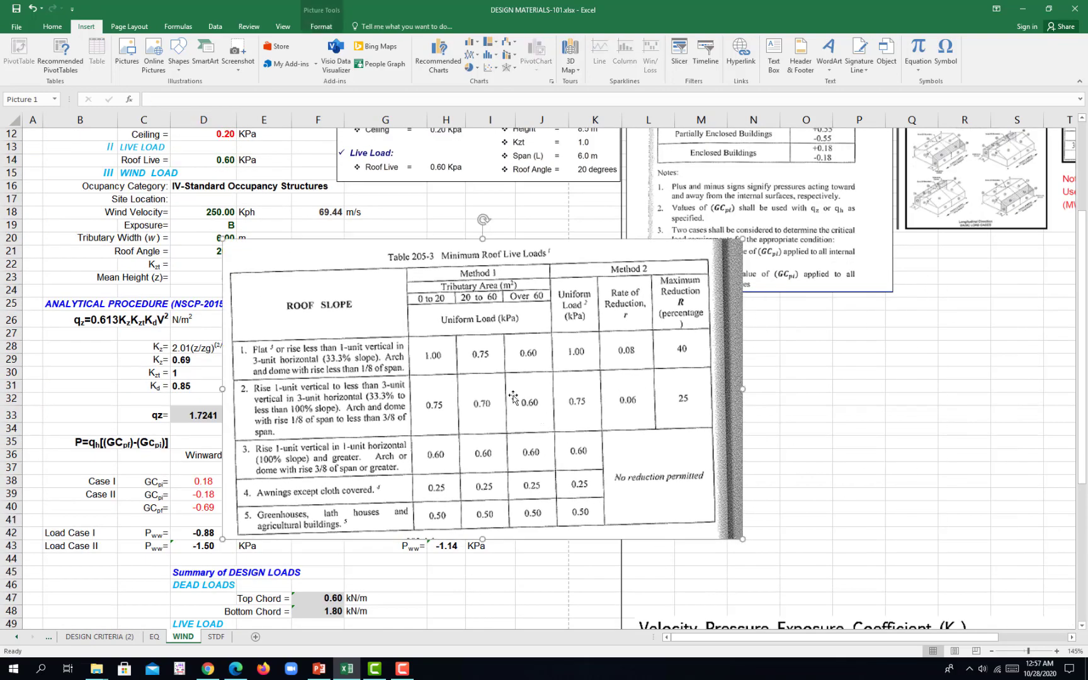
scroll(497, 387, up, 2)
scroll(441, 353, down, 1)
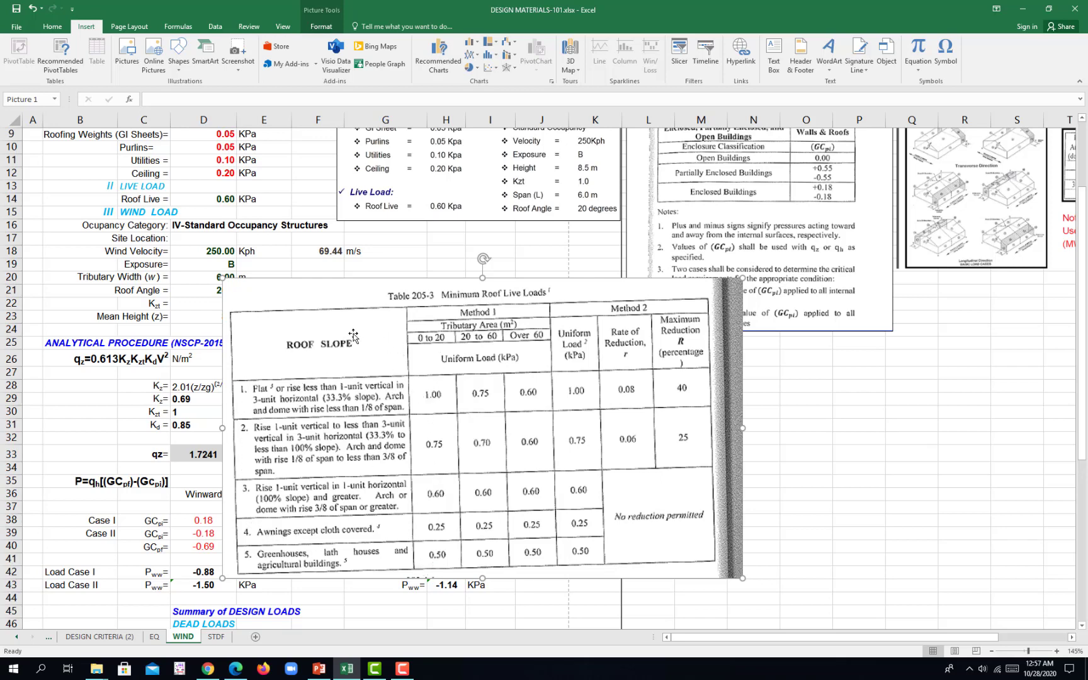
drag(375, 341, 757, 399)
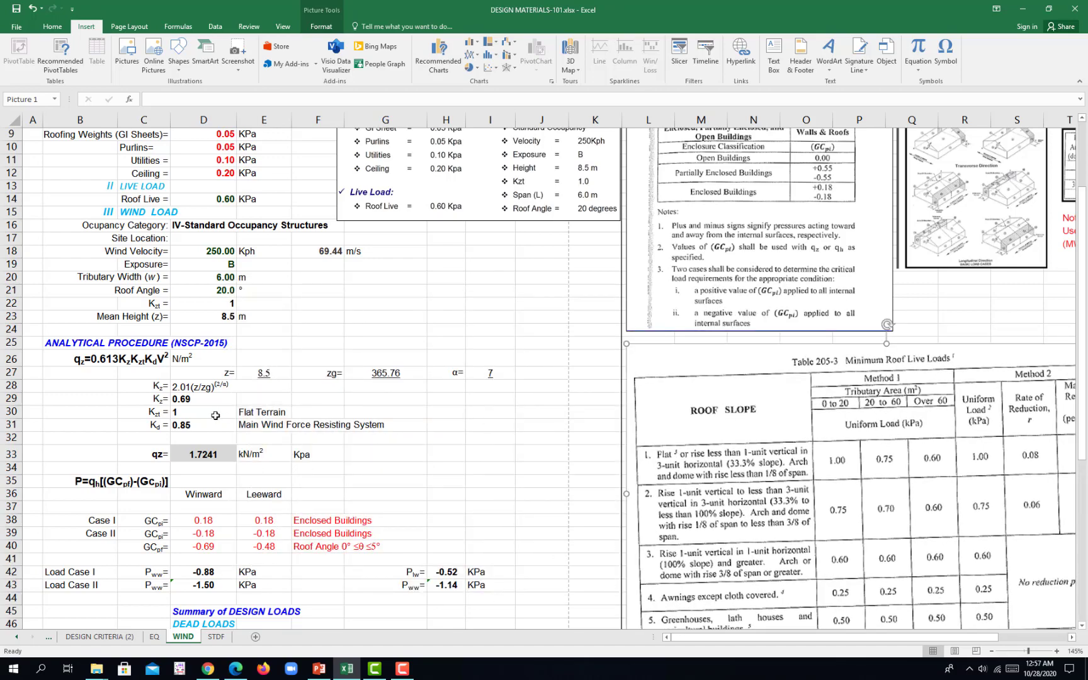
Step: Examine the roof live load and the wind load parameters from occupancy category and wind velocity through mean height
scroll(328, 422, up, 2)
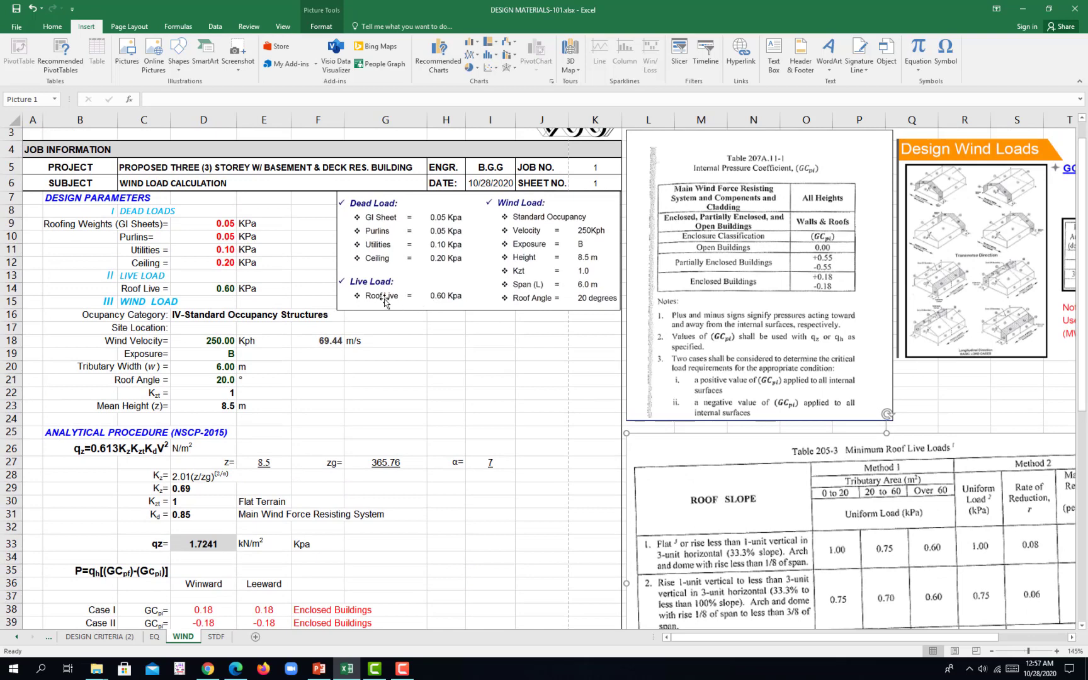
click(208, 291)
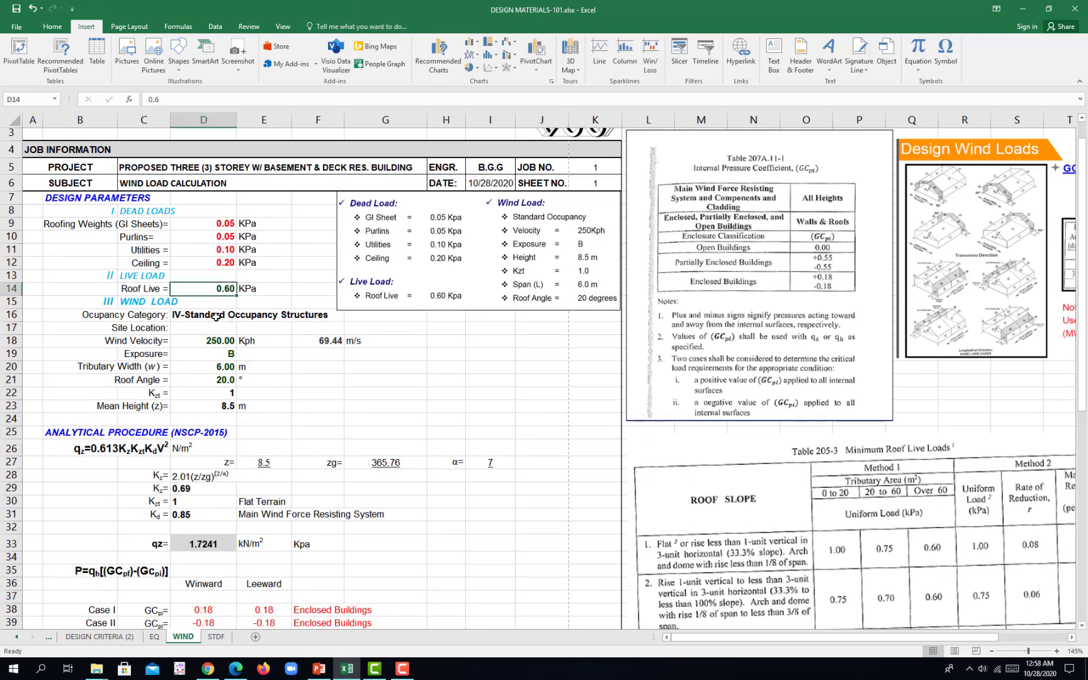
click(217, 317)
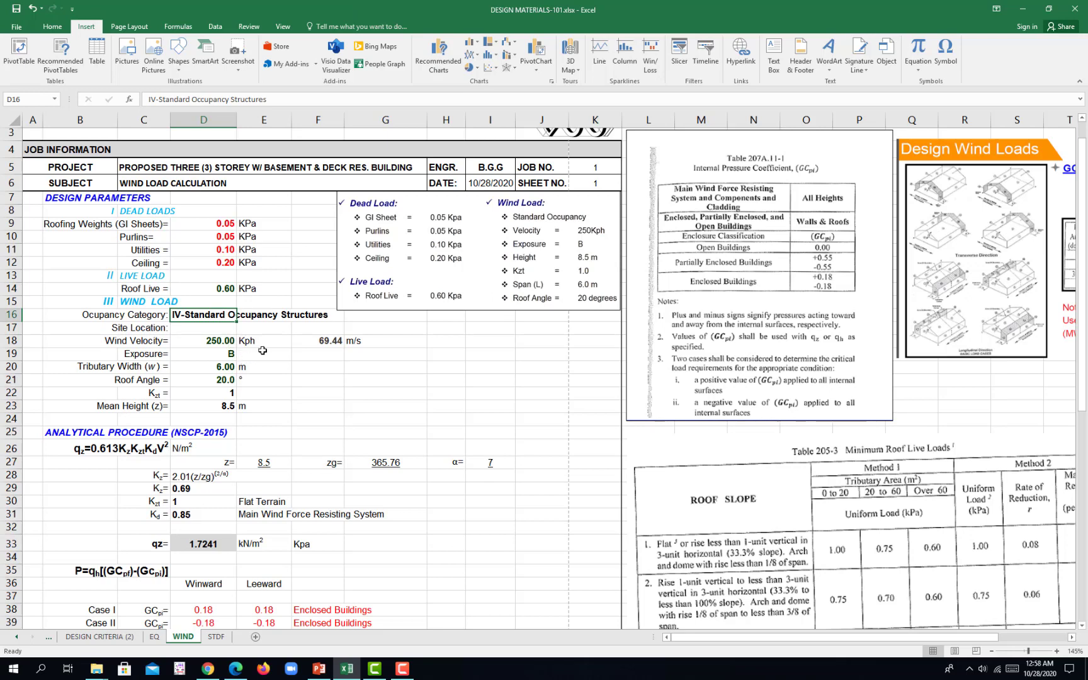
scroll(268, 355, down, 1)
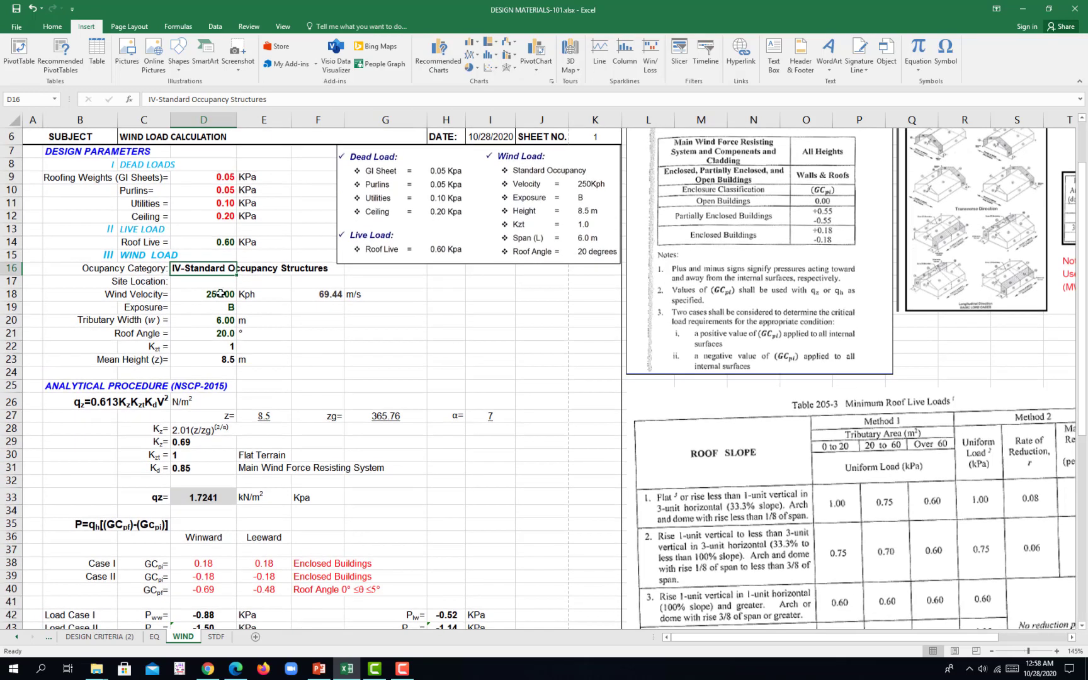
click(221, 294)
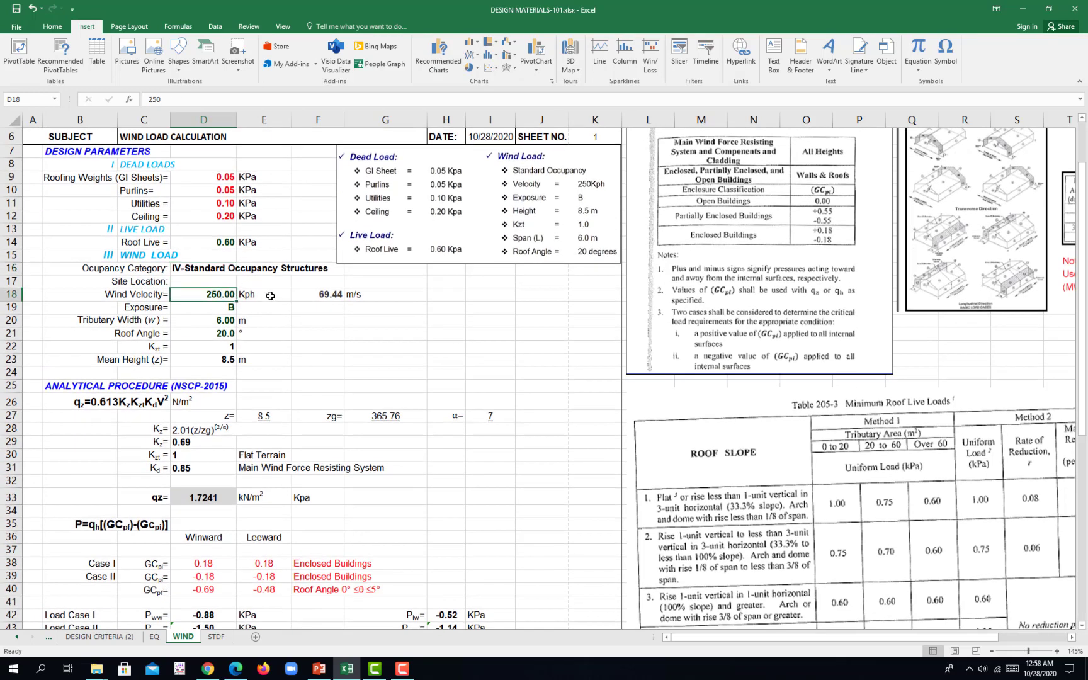
click(339, 296)
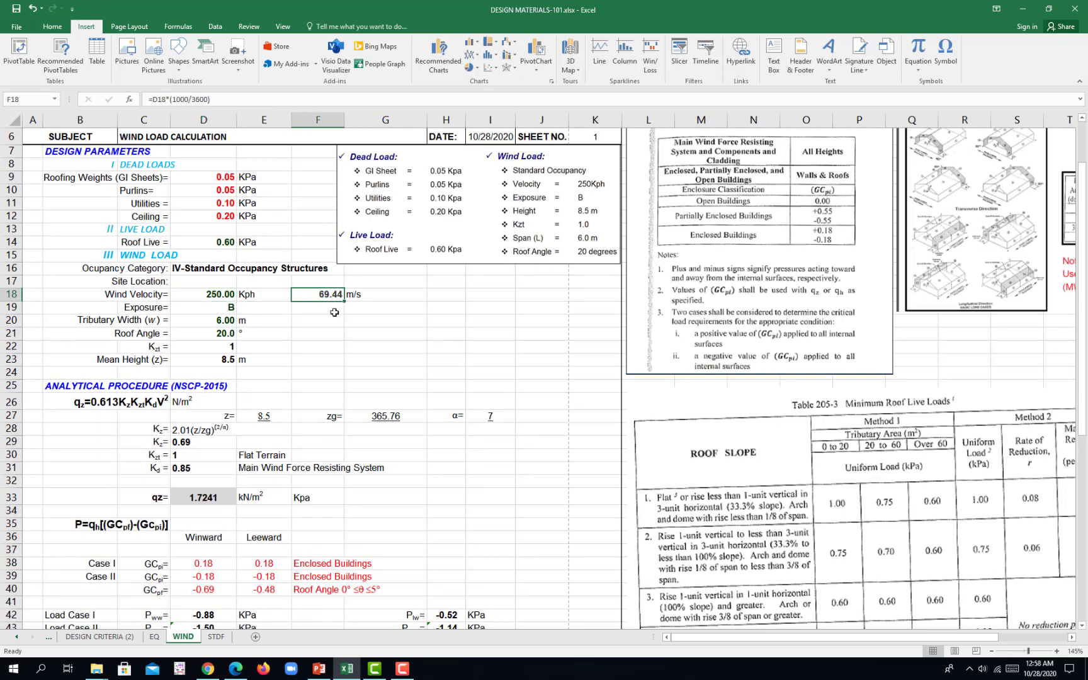
click(334, 310)
click(223, 309)
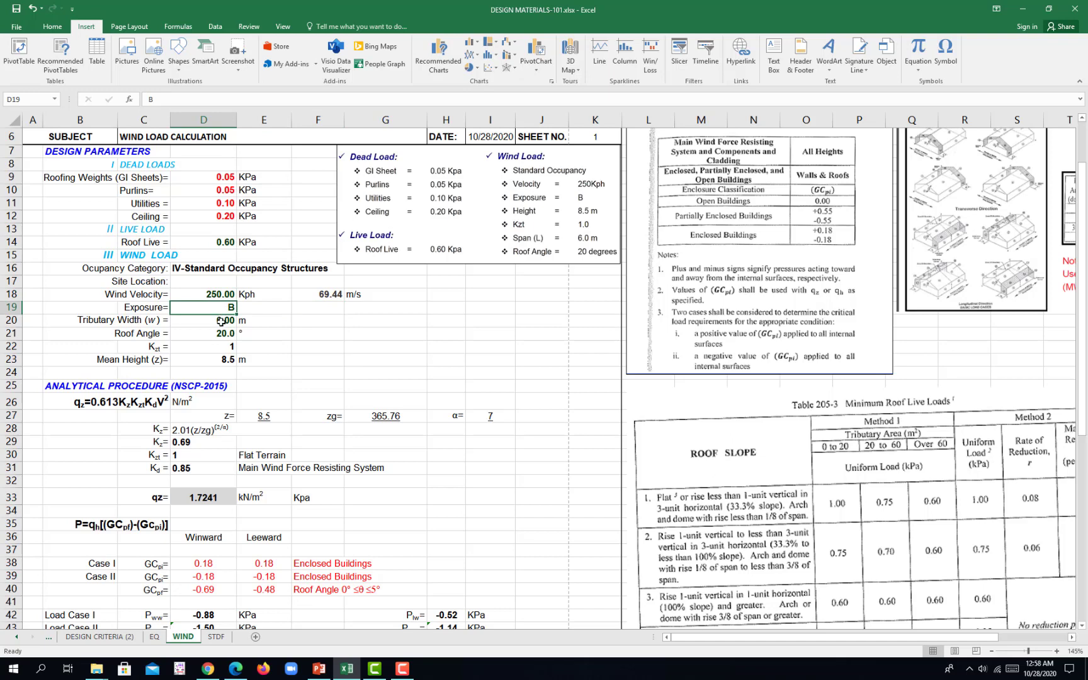
click(220, 321)
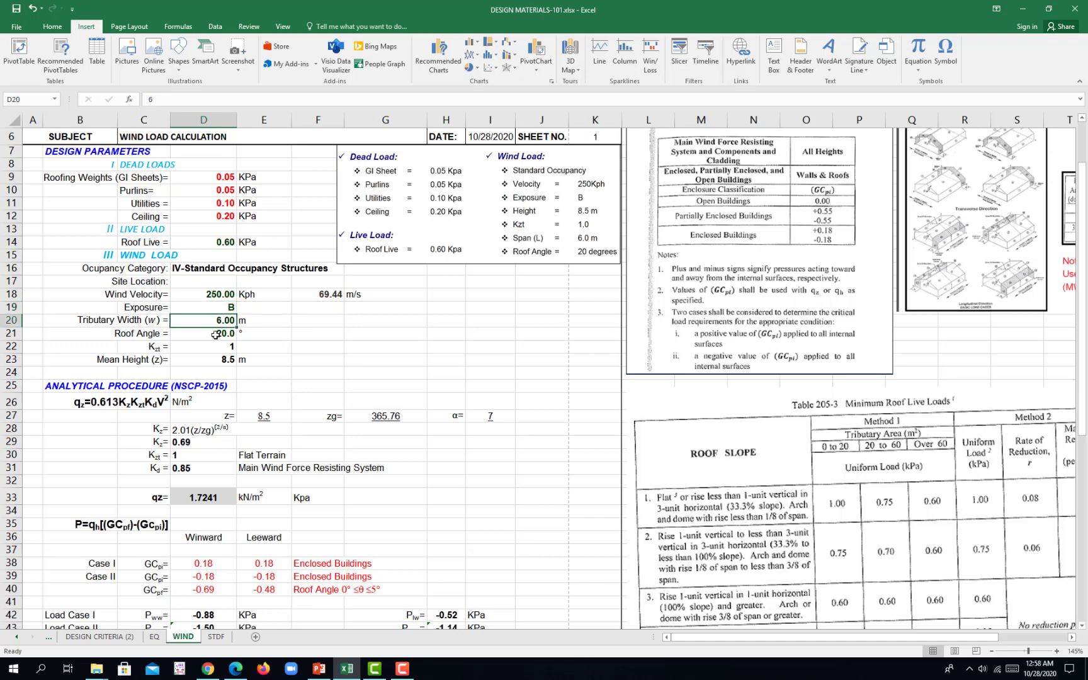
click(216, 334)
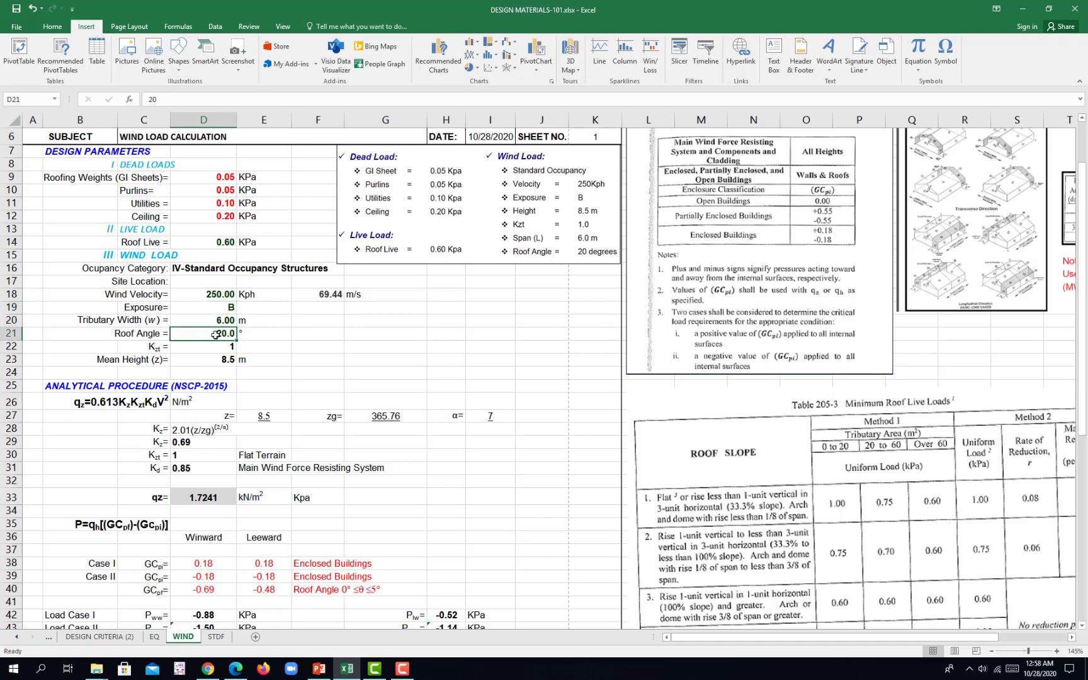
click(200, 345)
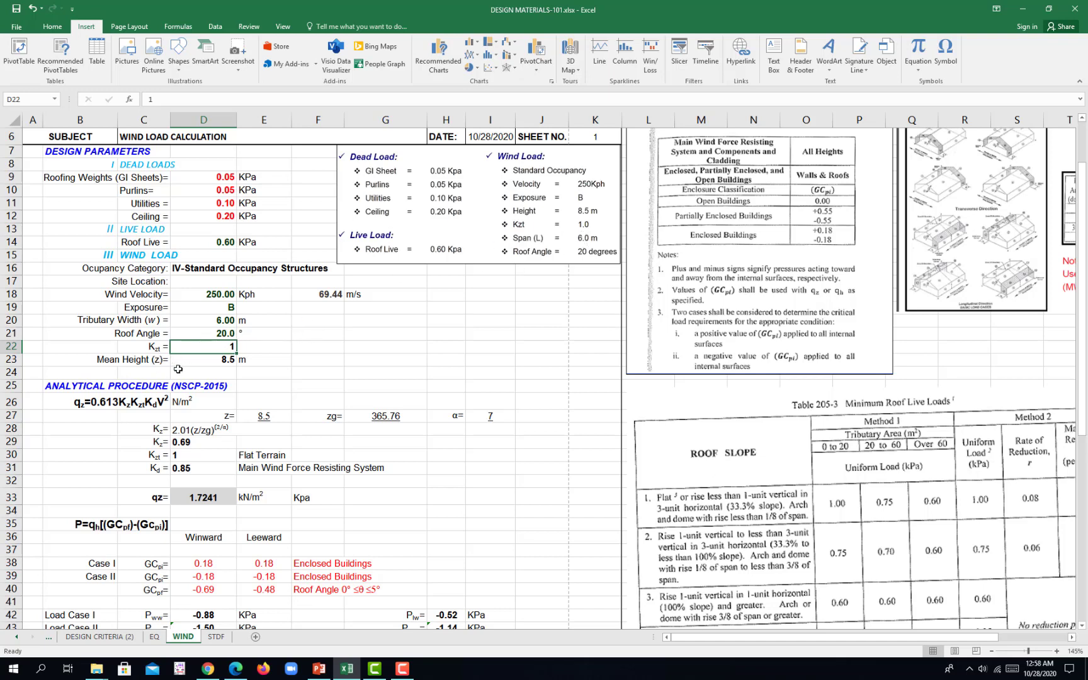
click(195, 361)
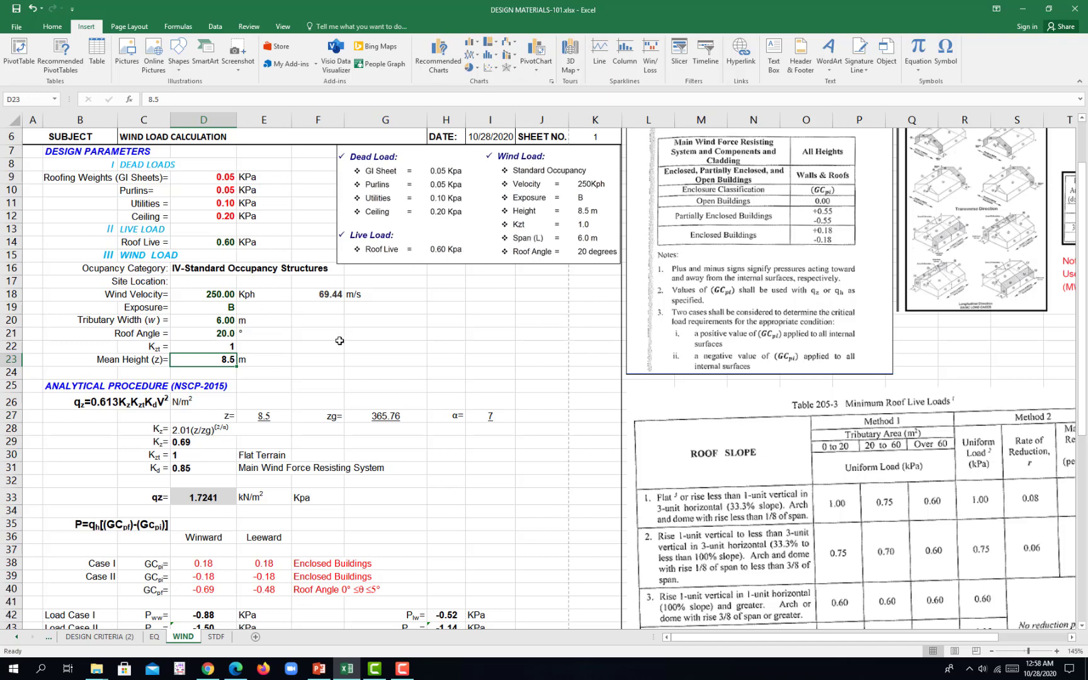
scroll(222, 366, down, 1)
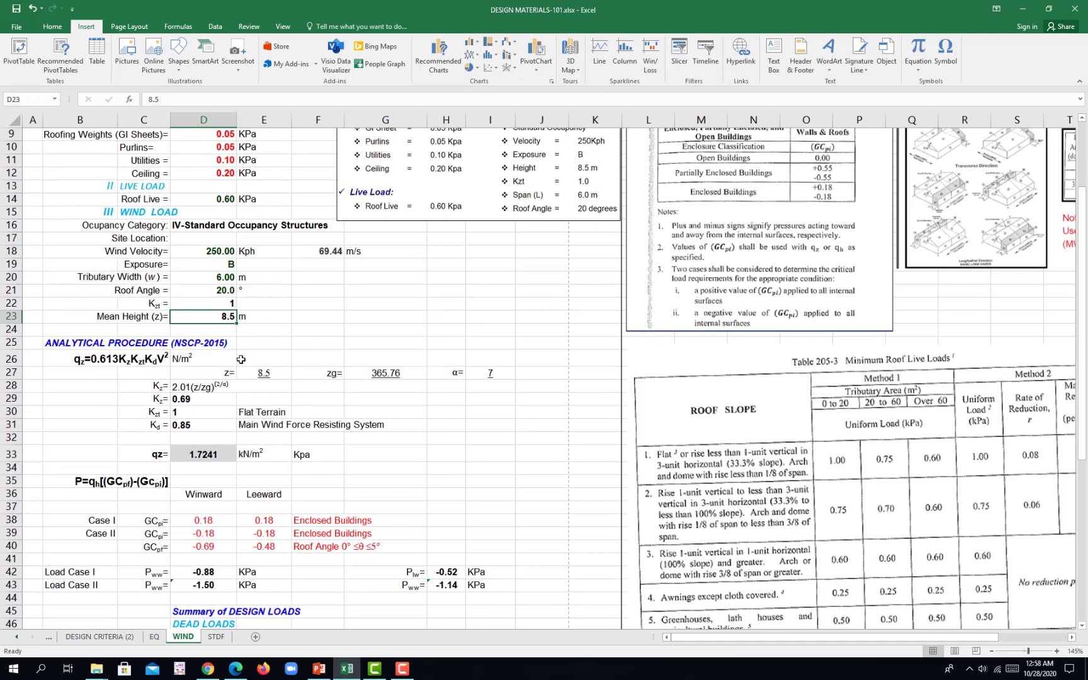
click(378, 332)
Step: Bring the Velocity Pressure Exposure Coefficient (Kz) picture over the calculations to check the Kz formula, and move it back beside them
scroll(268, 359, down, 1)
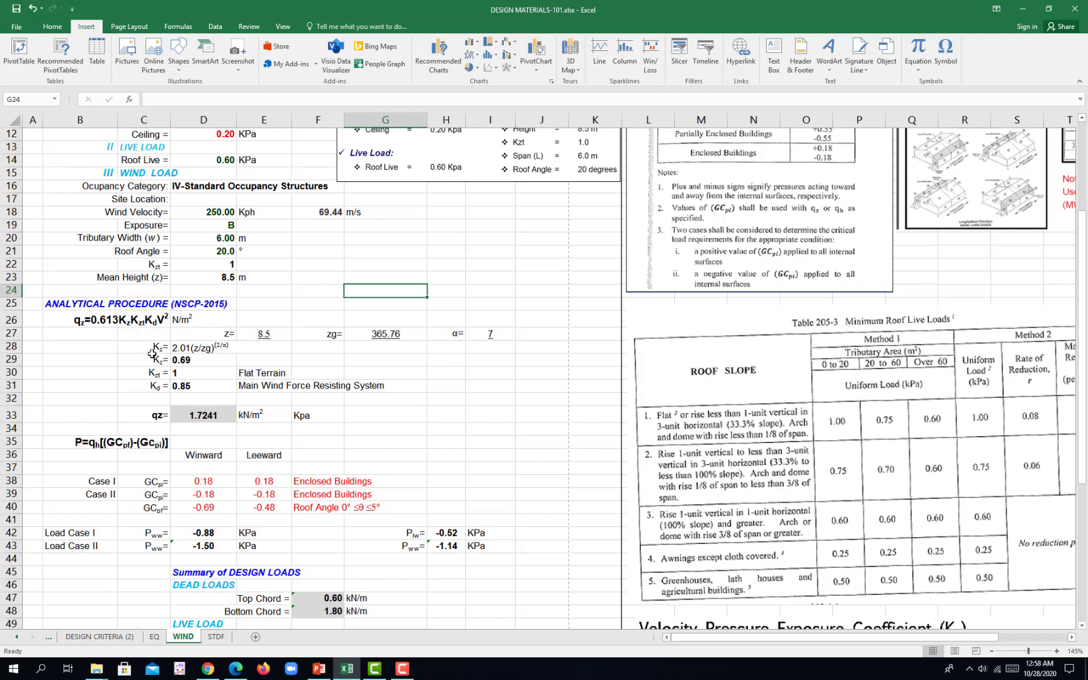
scroll(158, 355, down, 1)
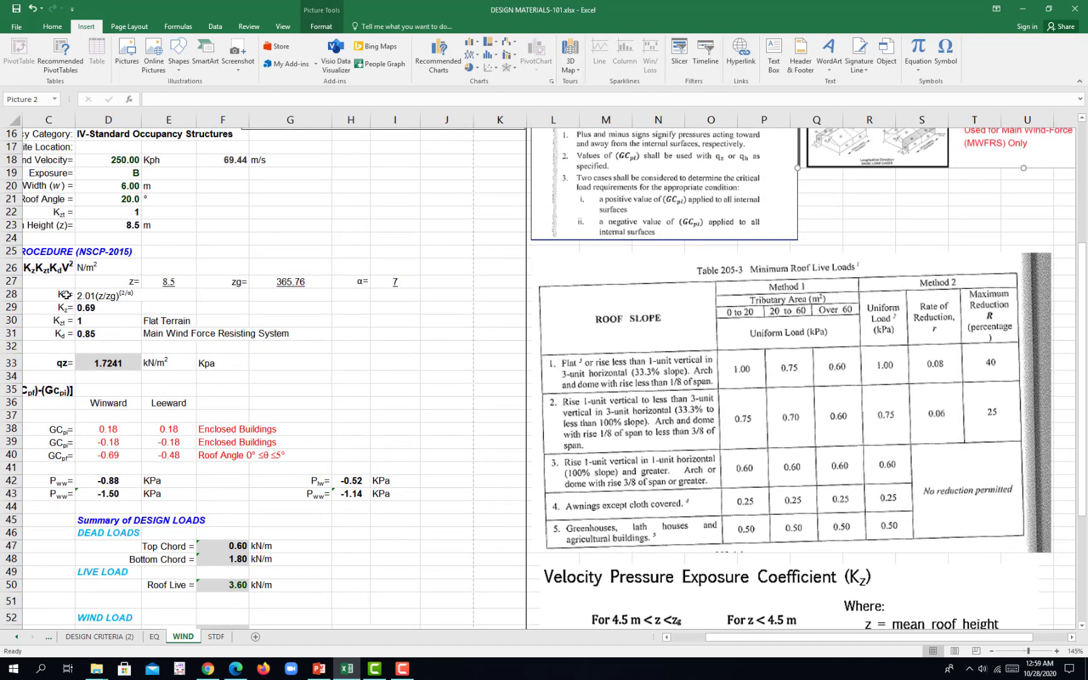
click(67, 295)
scroll(66, 294, down, 2)
drag(597, 486, 92, 276)
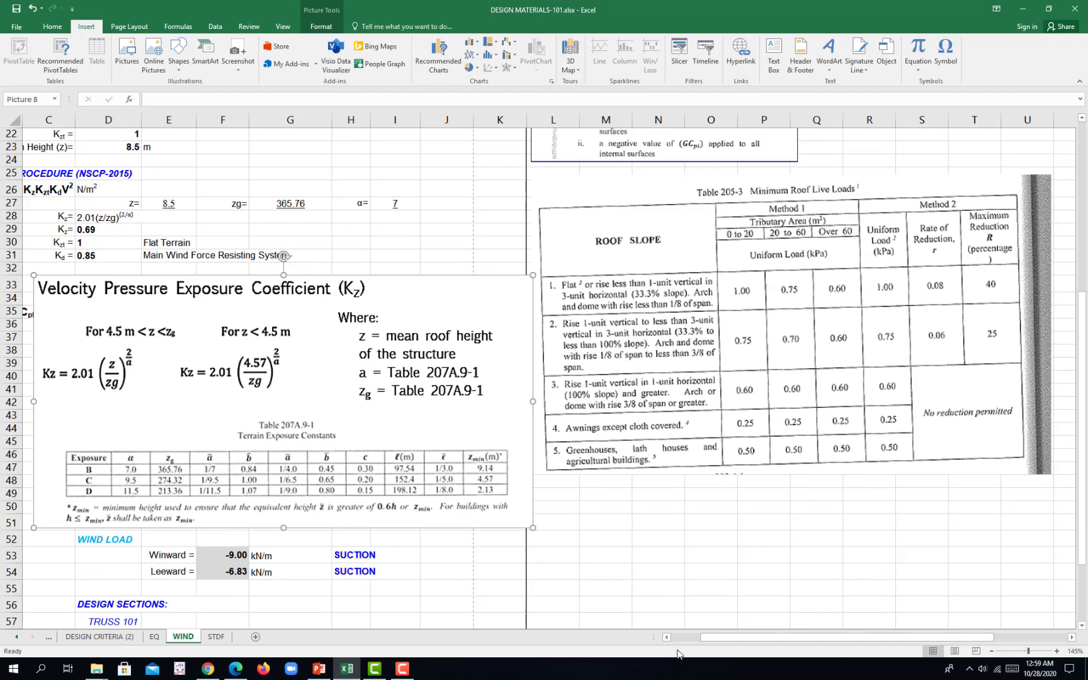
drag(716, 638, 687, 637)
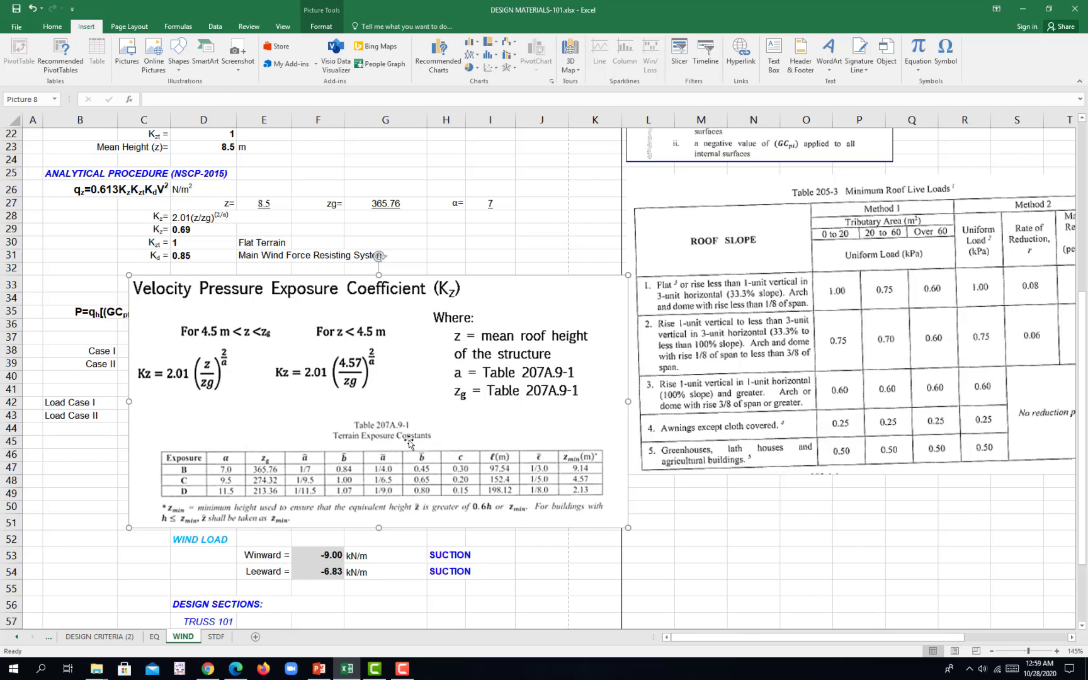
drag(283, 376, 737, 419)
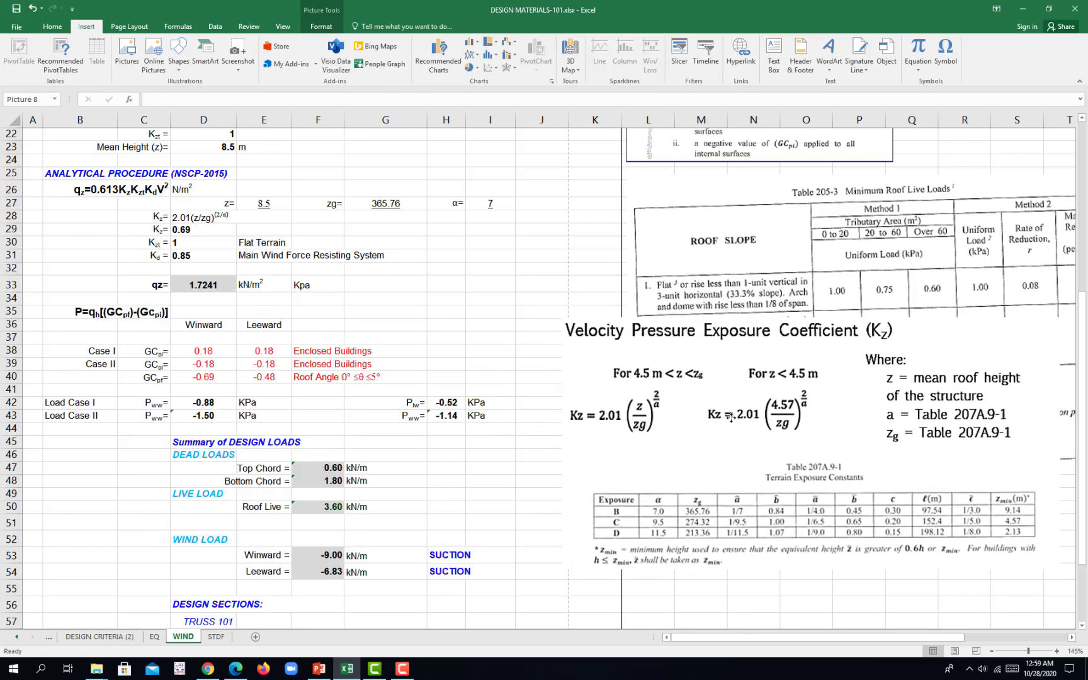
Step: Examine the Kzt and Kd factors in the analytical procedure together with their terrain and force-resisting-system notes
scroll(170, 276, up, 1)
scroll(170, 276, up, 1)
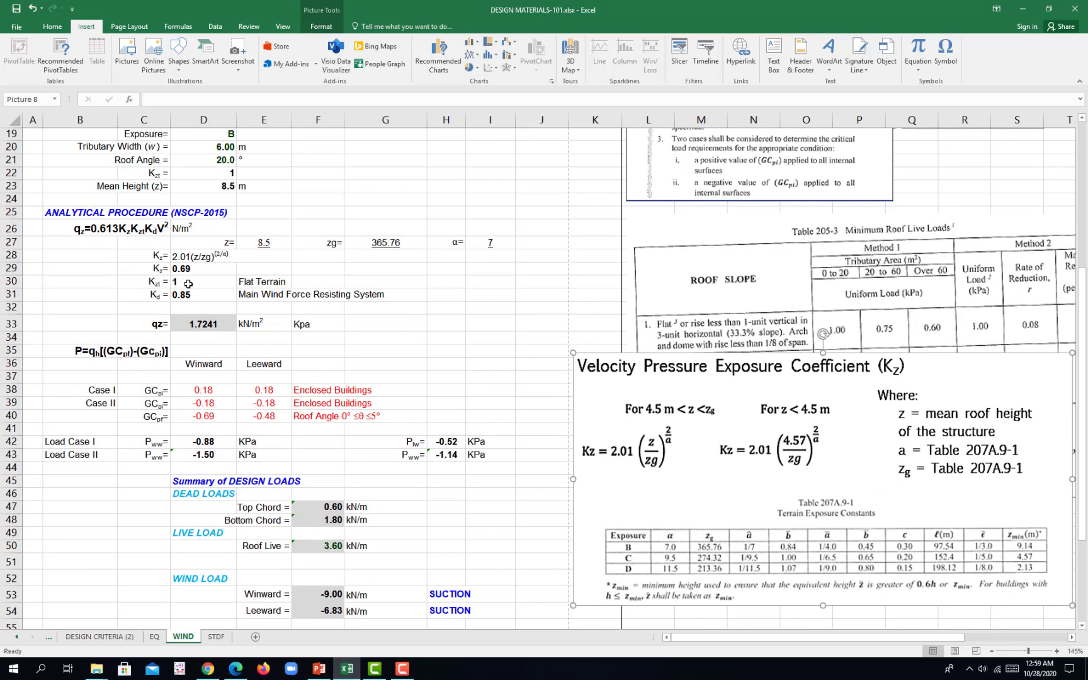
click(192, 284)
click(263, 284)
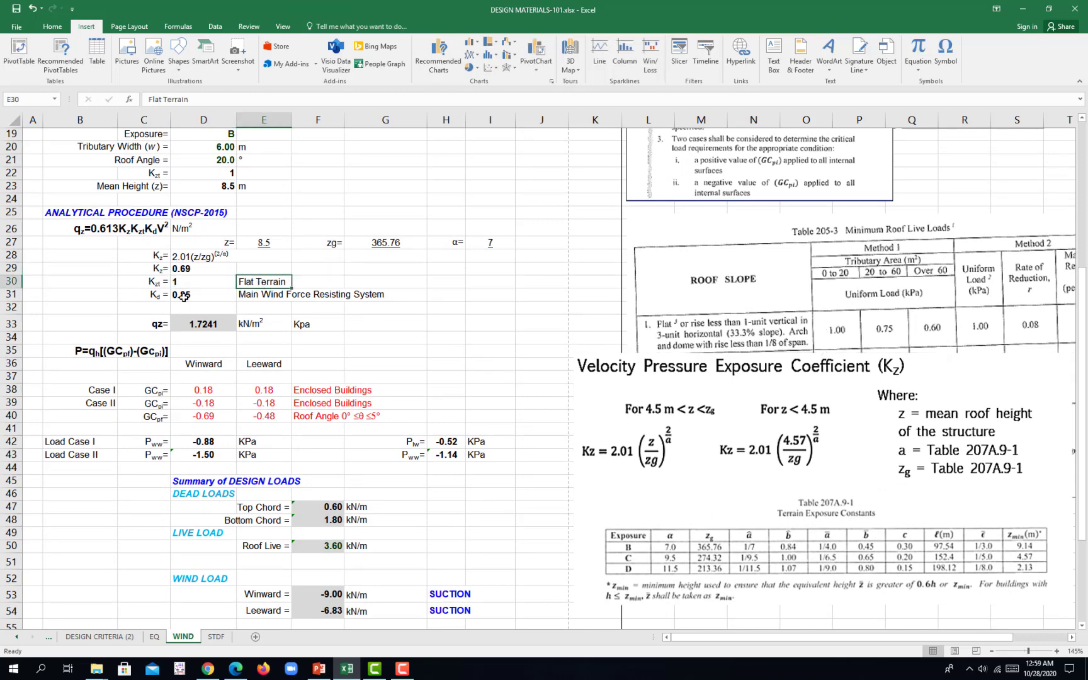
click(183, 297)
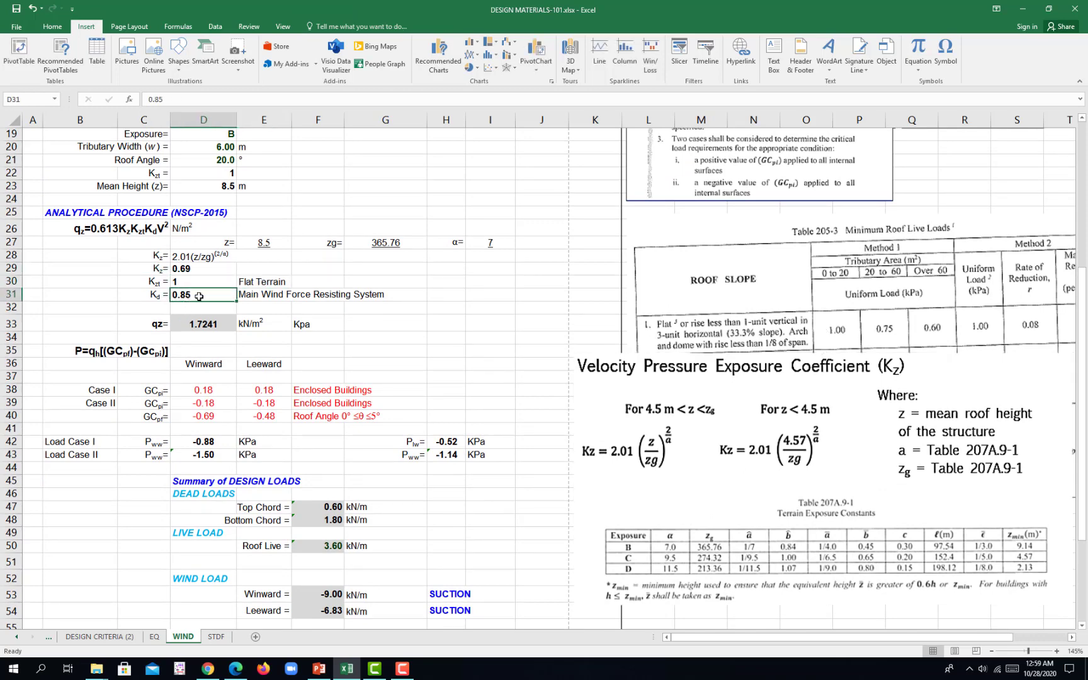
click(255, 299)
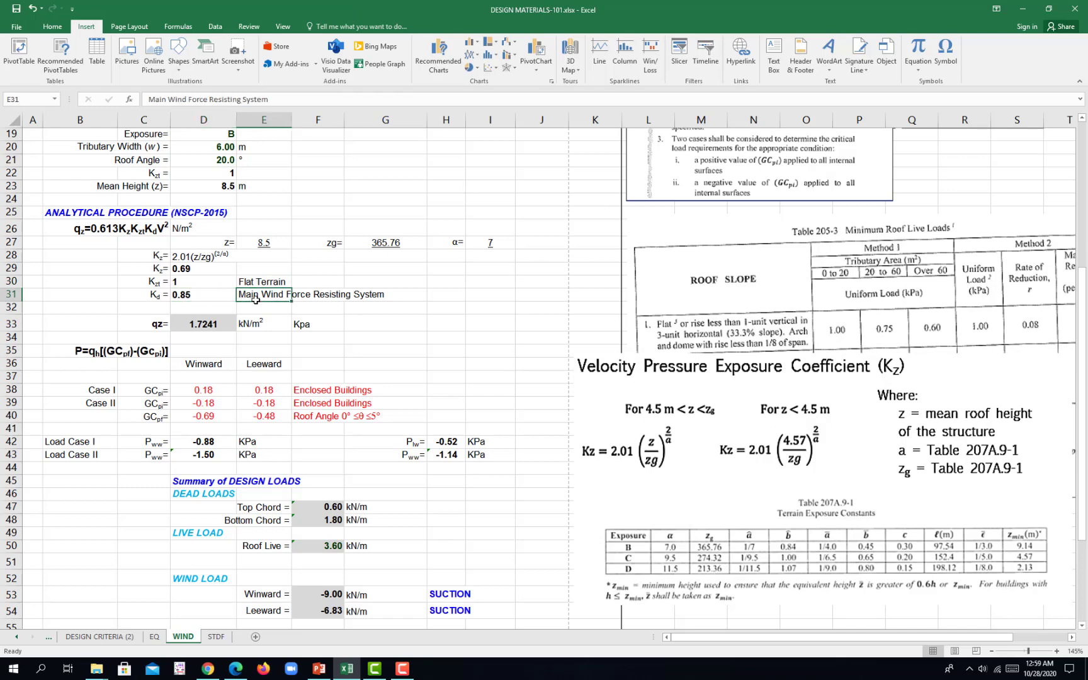
click(210, 306)
click(208, 298)
click(316, 333)
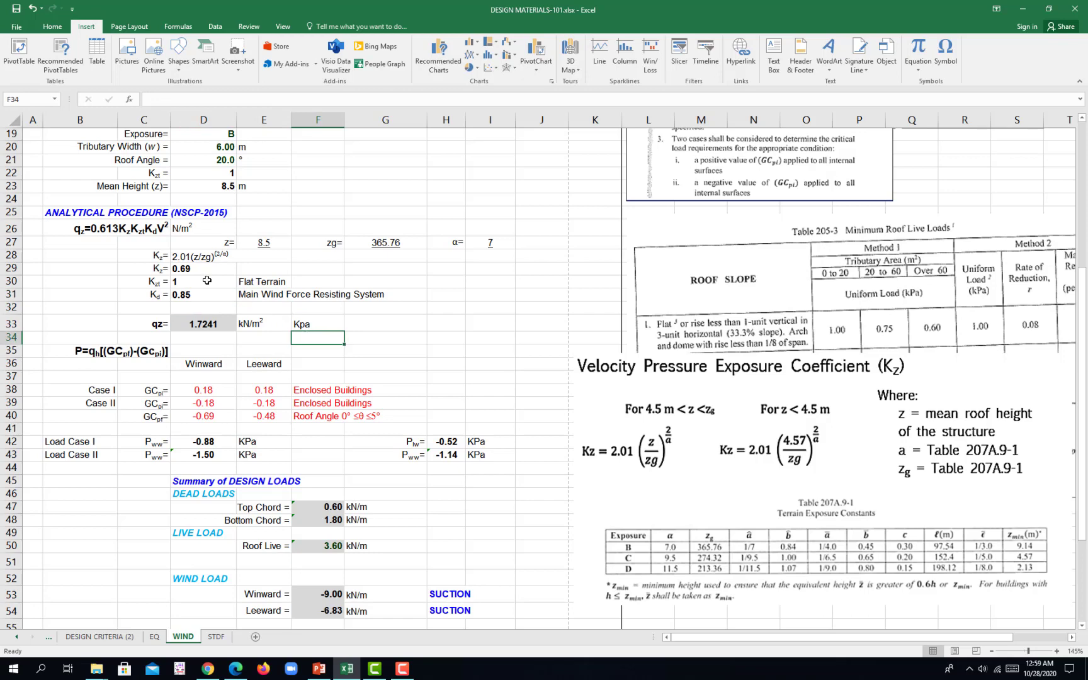
Step: Inspect the formula behind the velocity pressure qz and the design pressure equation P below it
click(201, 323)
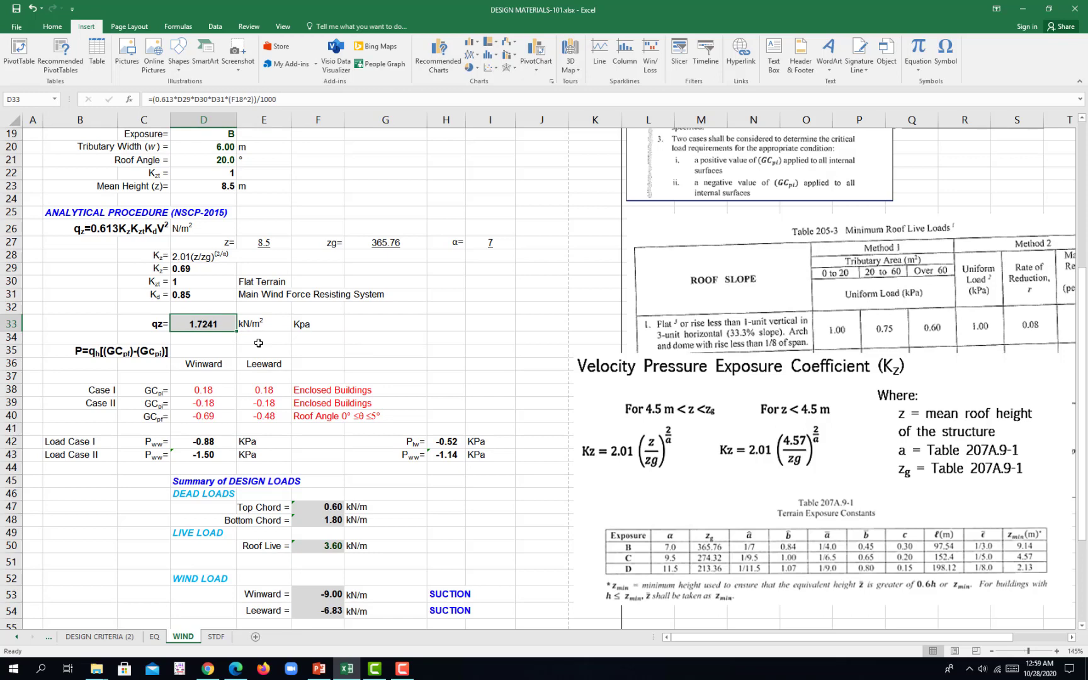
scroll(259, 342, down, 1)
scroll(281, 312, up, 2)
click(353, 347)
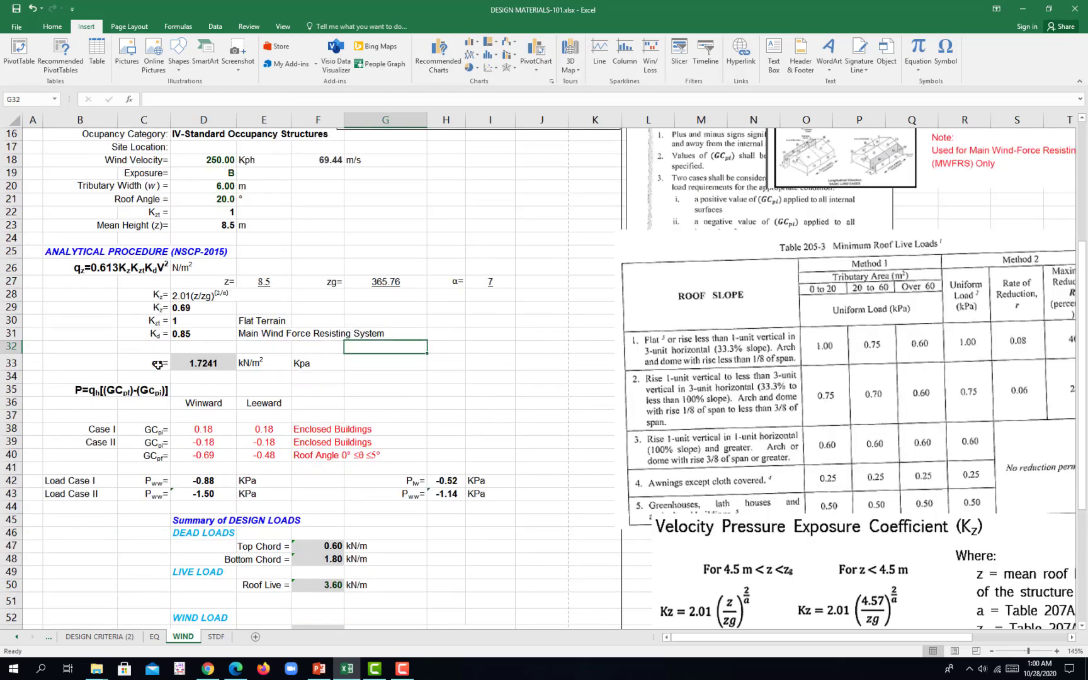
click(189, 364)
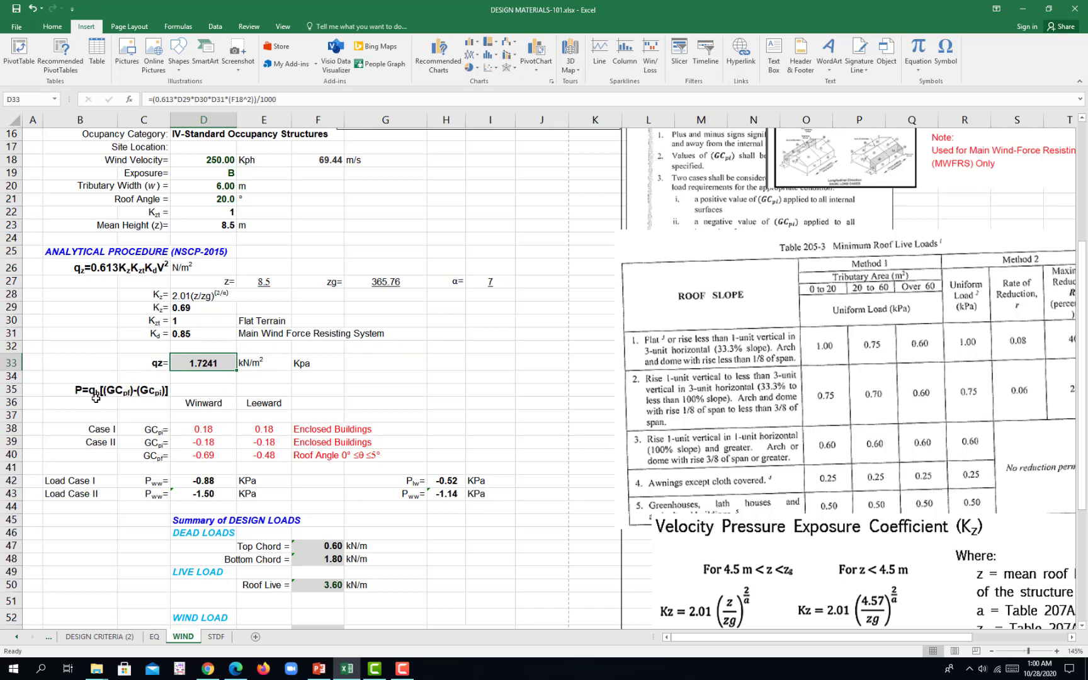
click(76, 391)
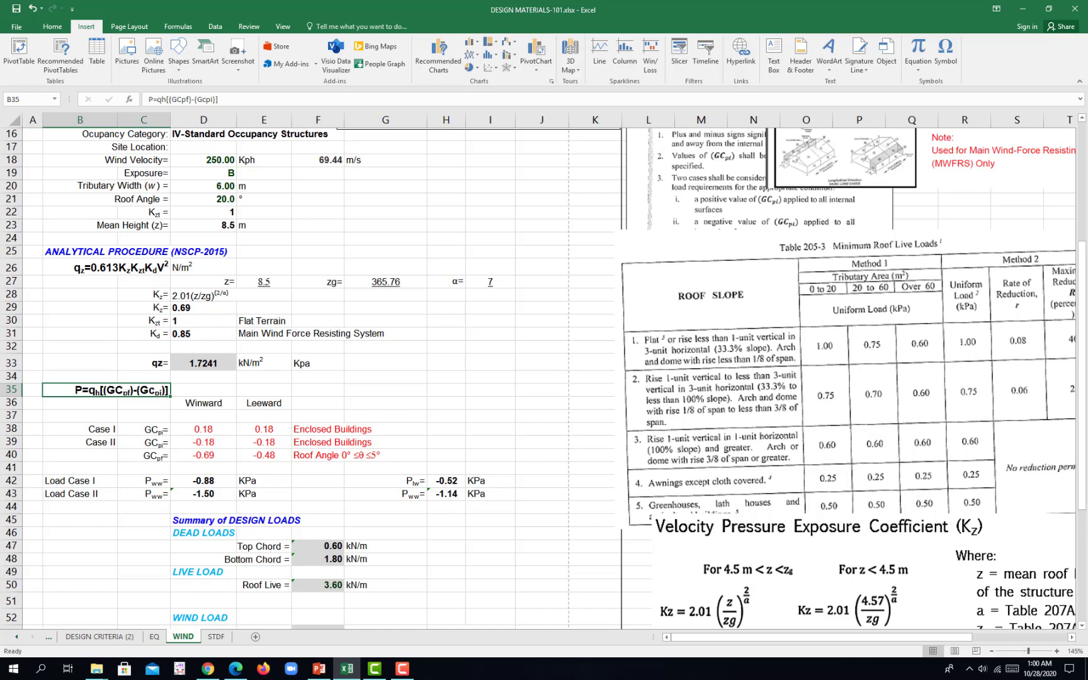
Step: Move the Design Wind Loads picture aside and bring the internal pressure coefficient (GCpi) table over the calculations for checking, and return the table beside them
click(1013, 145)
drag(778, 308, 906, 250)
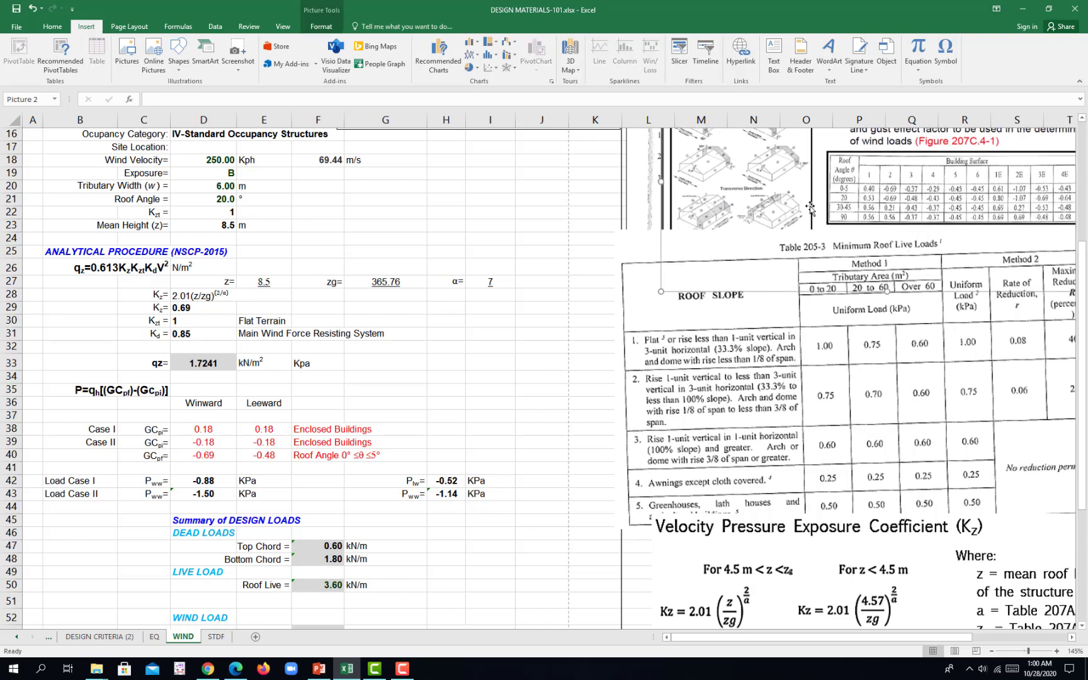
drag(810, 208, 1028, 269)
drag(799, 265, 418, 404)
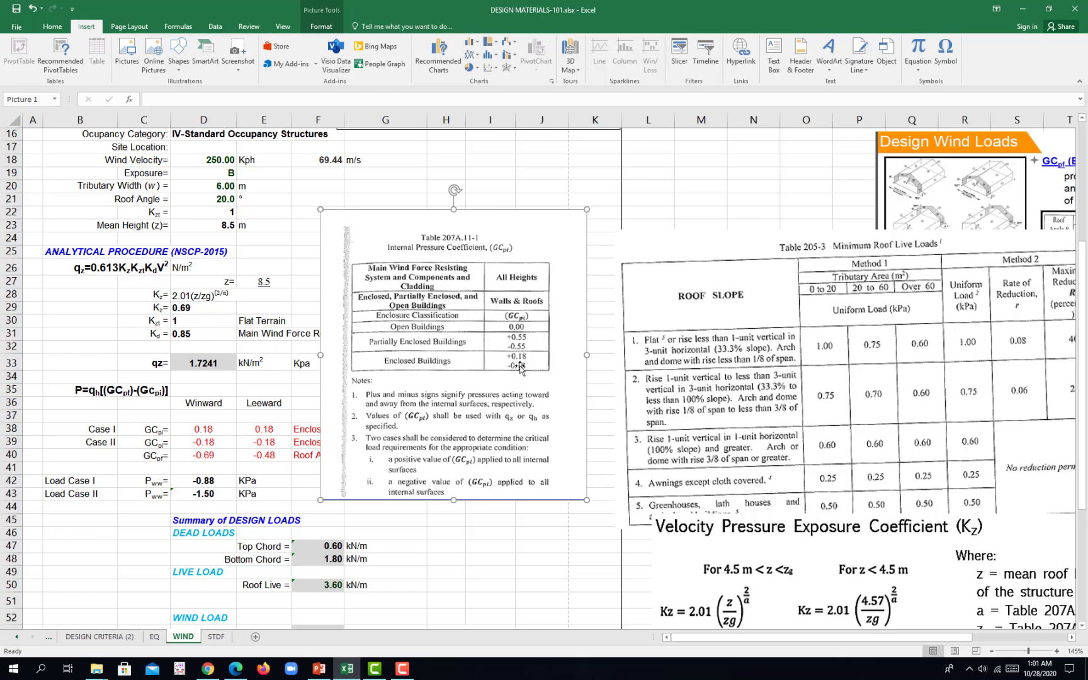
drag(496, 361, 630, 234)
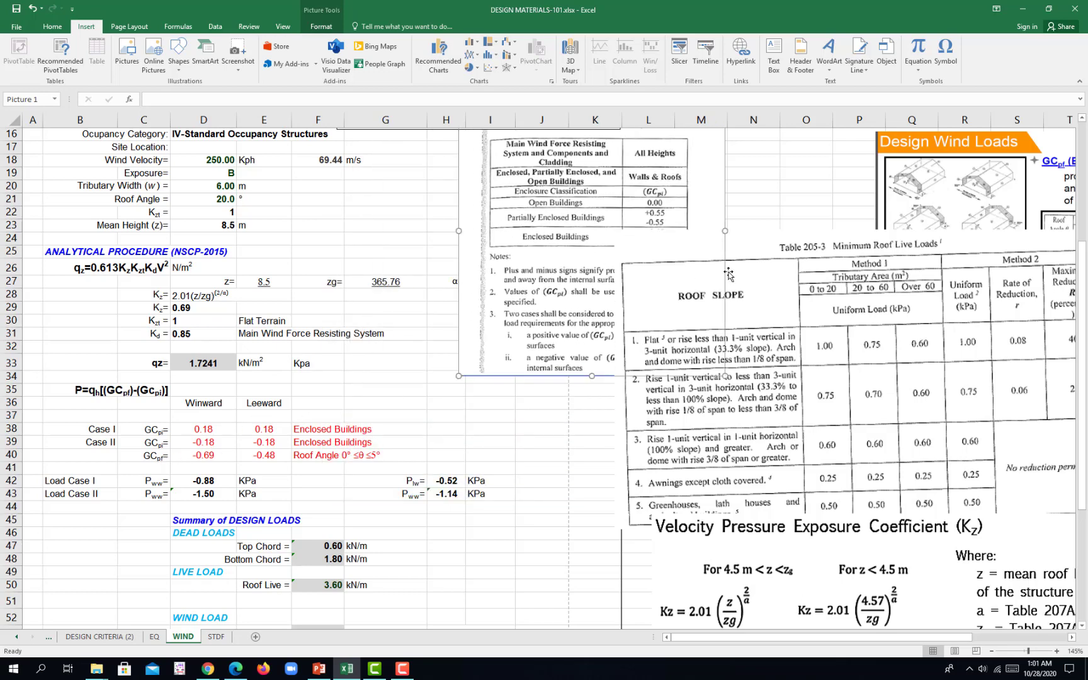
Step: Bring the Design Wind Loads picture over the calculations to check the GCpf coefficients by roof angle, and move it back beside them
drag(879, 194, 182, 295)
ctrl+scroll(466, 345, up, 6)
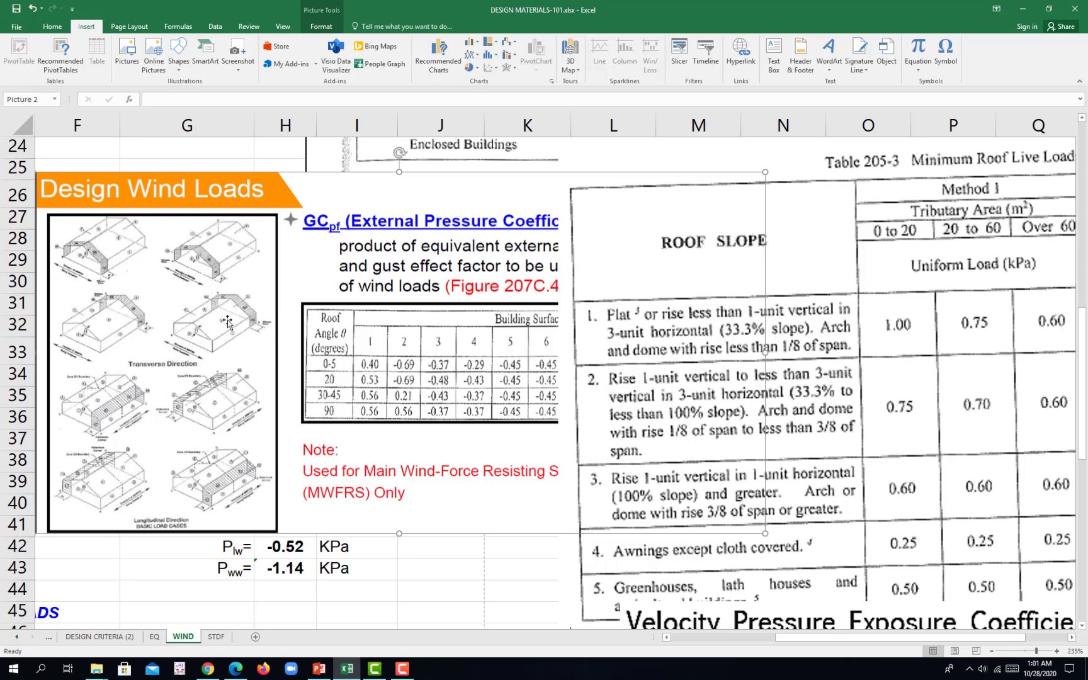
drag(365, 366, 353, 363)
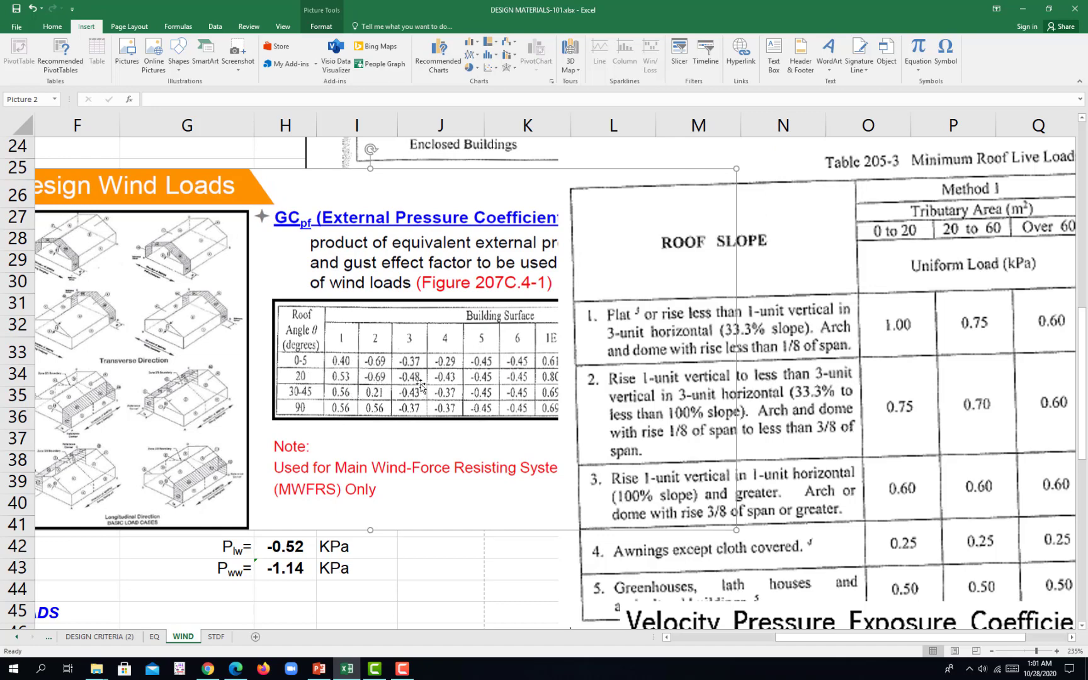
scroll(420, 385, down, 5)
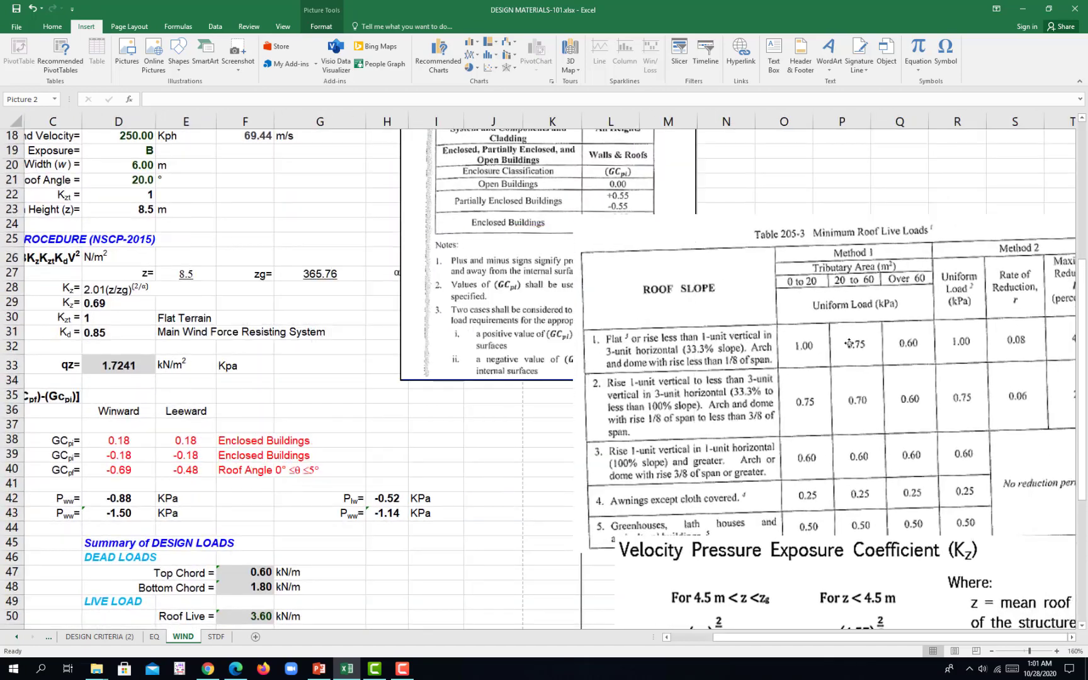
Step: Examine the design pressure equation P and the windward and leeward GCpi and GCpf coefficients used for Case I
scroll(449, 398, down, 3)
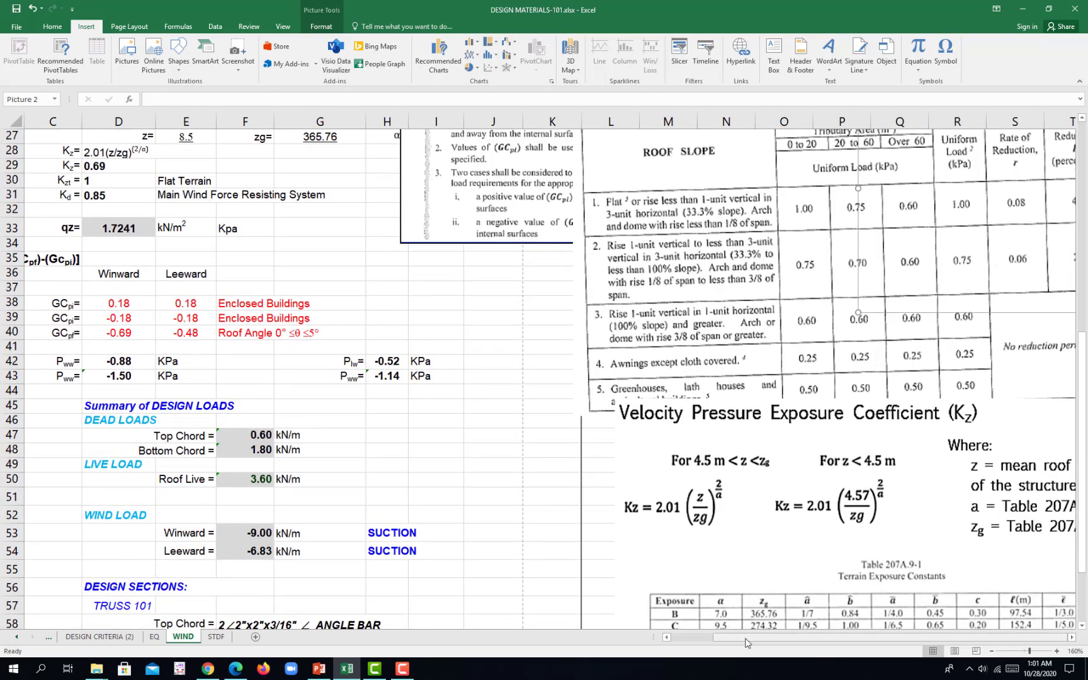
drag(747, 642, 699, 643)
scroll(272, 366, up, 2)
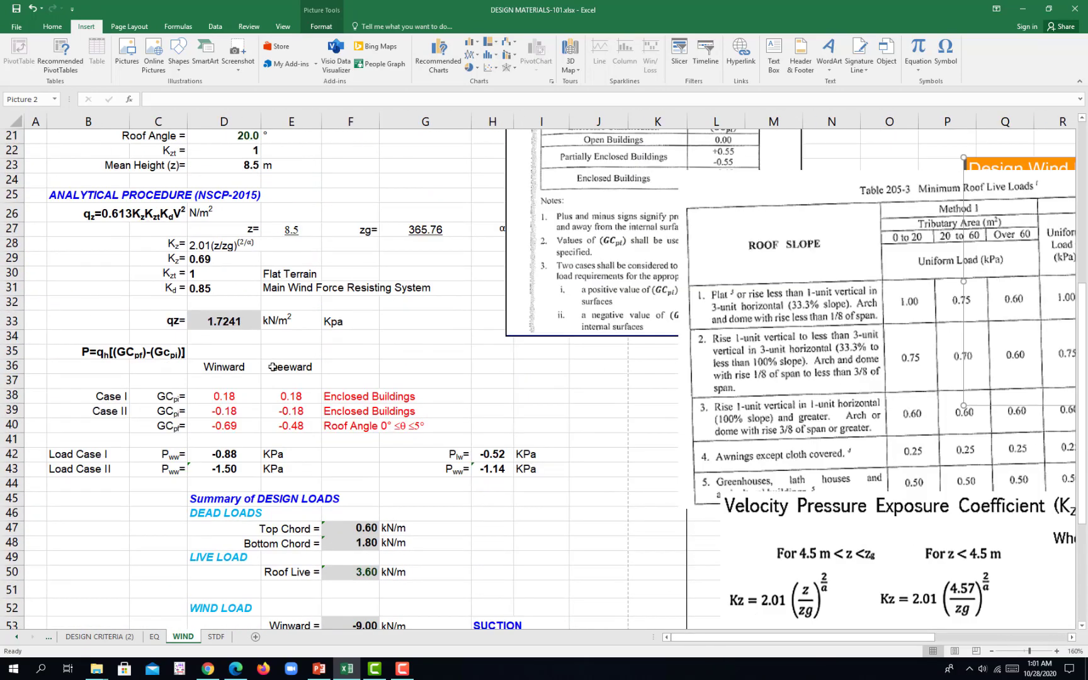
scroll(272, 366, down, 1)
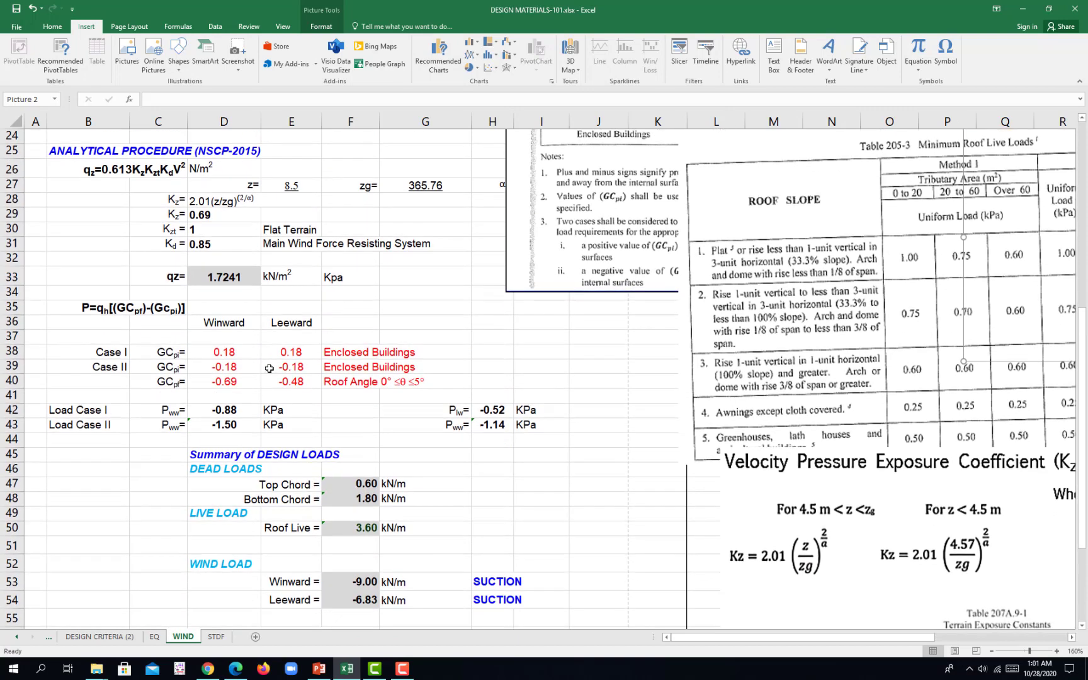
click(109, 308)
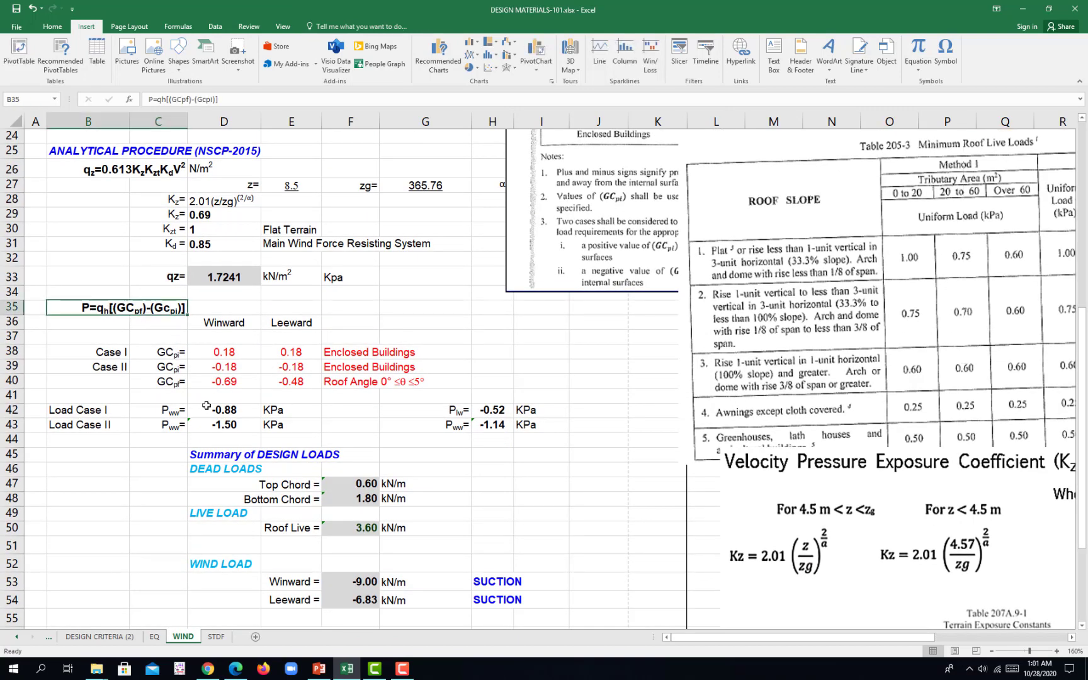
click(109, 409)
click(216, 357)
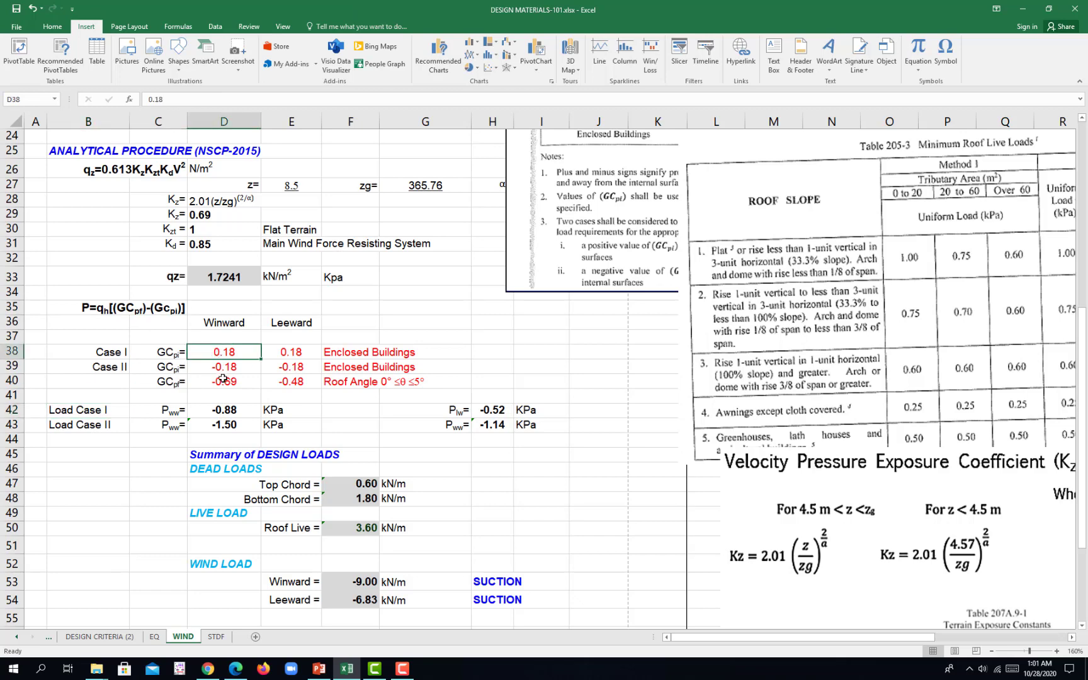
click(224, 382)
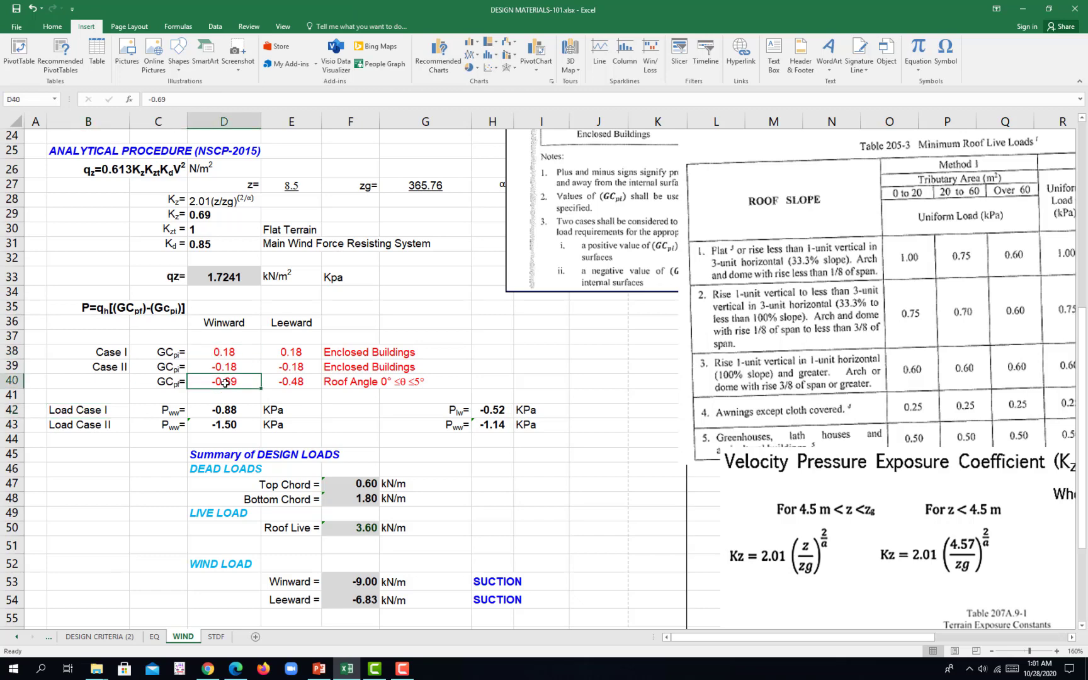
click(296, 352)
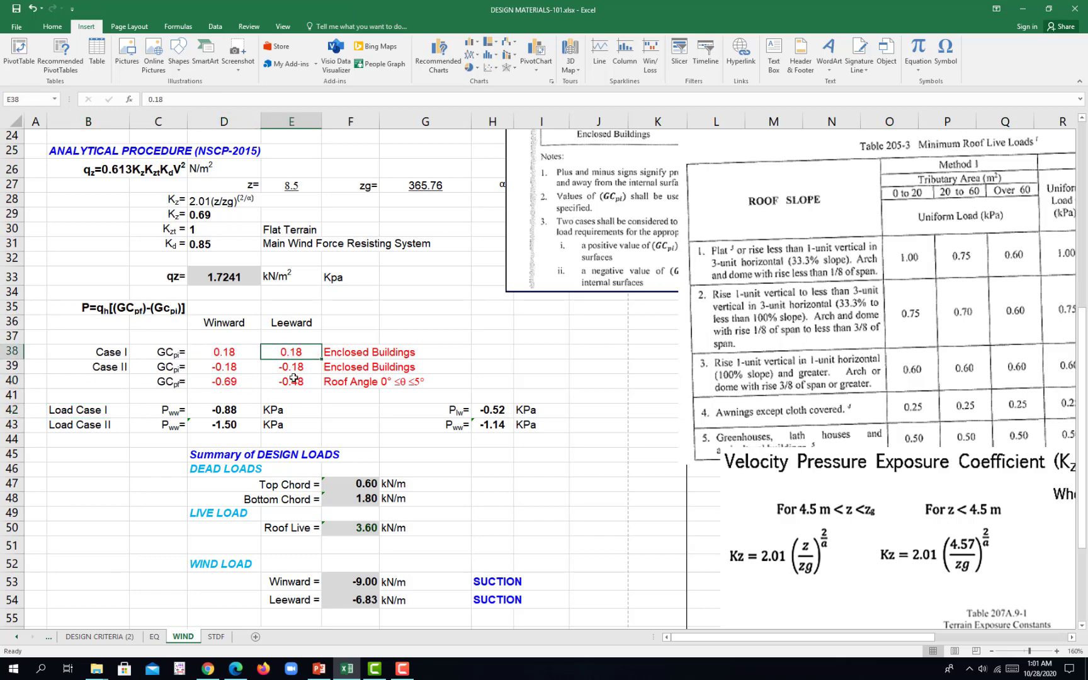
key(Down)
key(Down)
Step: Review the Load Case I row with its windward and leeward design pressures
click(343, 424)
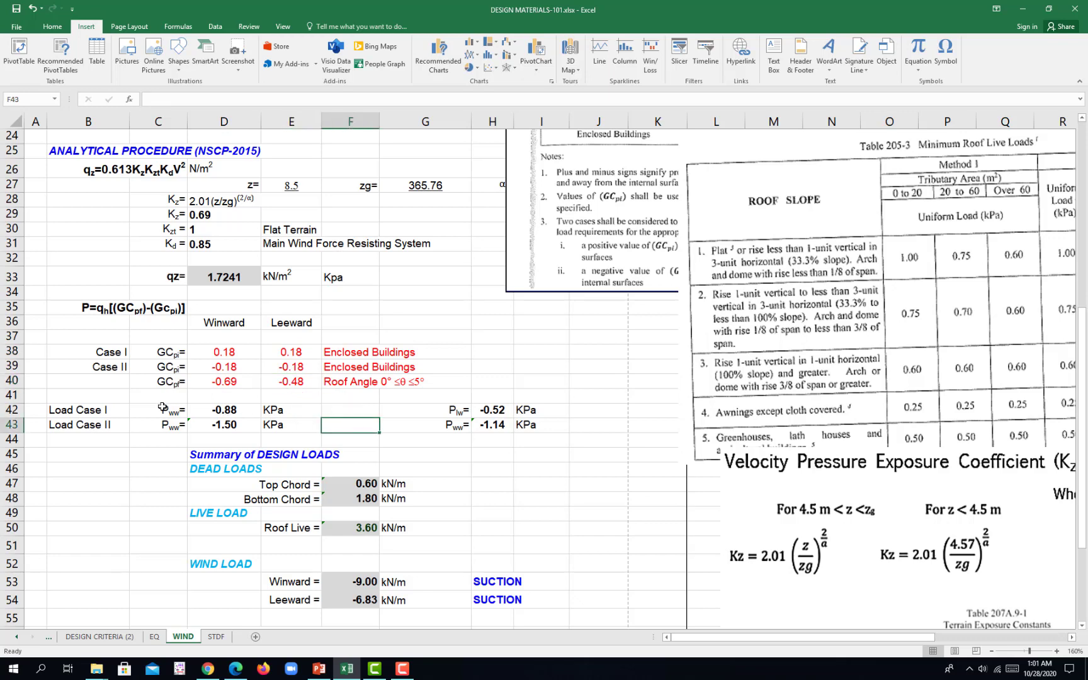
drag(163, 407, 520, 412)
drag(527, 410, 526, 410)
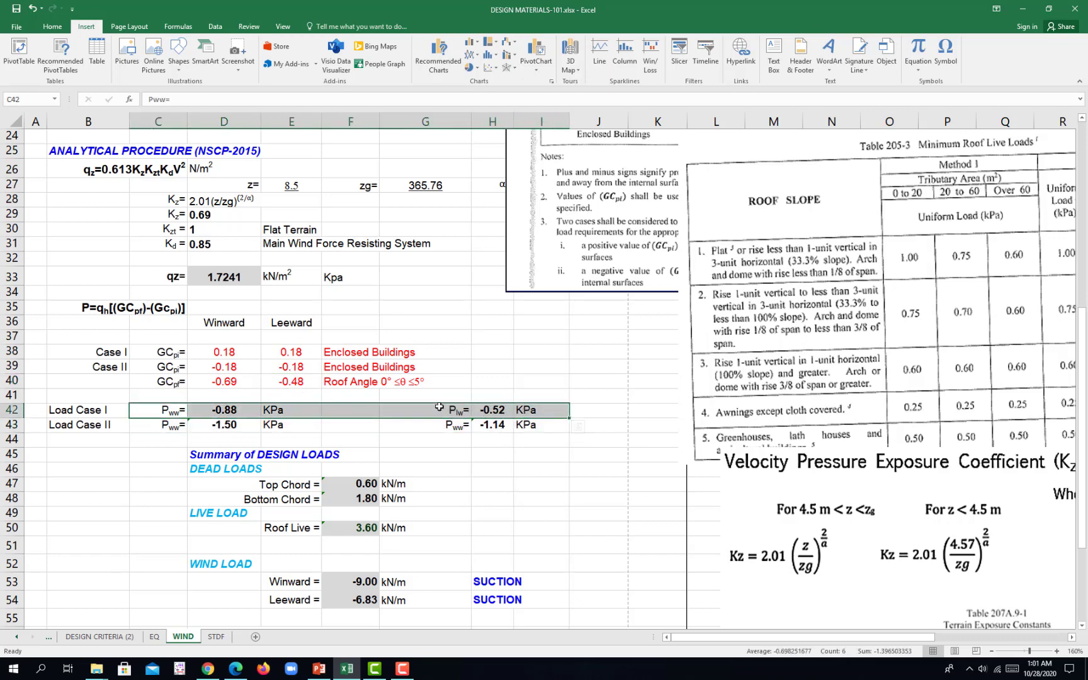
scroll(441, 413, down, 1)
click(462, 398)
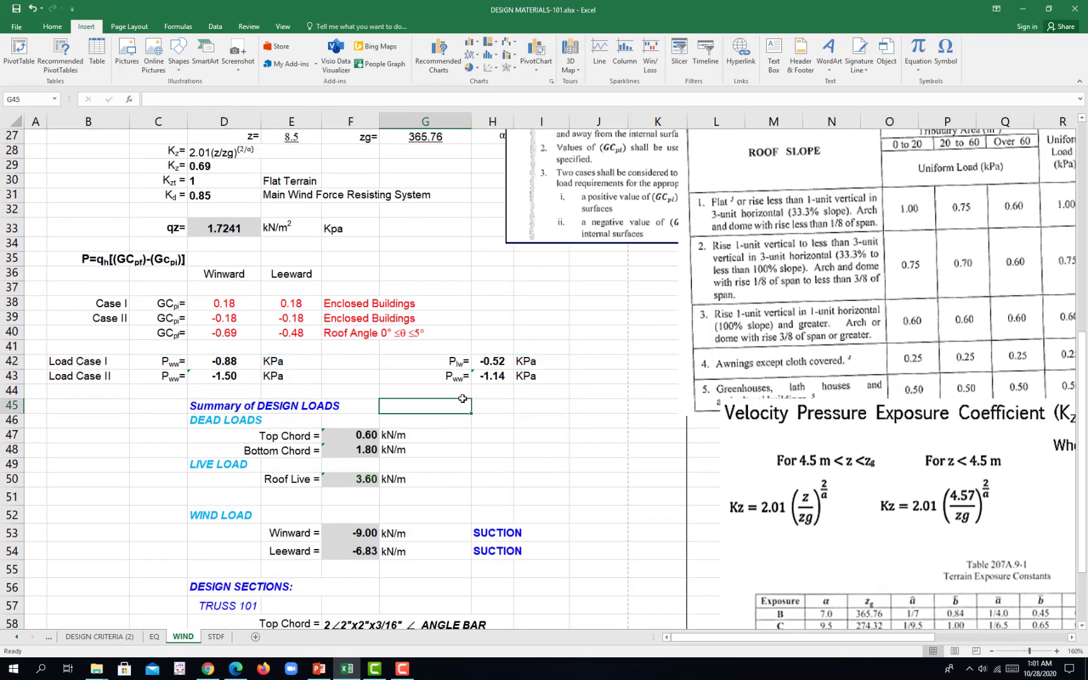
Step: Check the Case II windward and leeward coefficients and the leeward pressure formula of Load Case II
click(297, 380)
drag(231, 317, 231, 332)
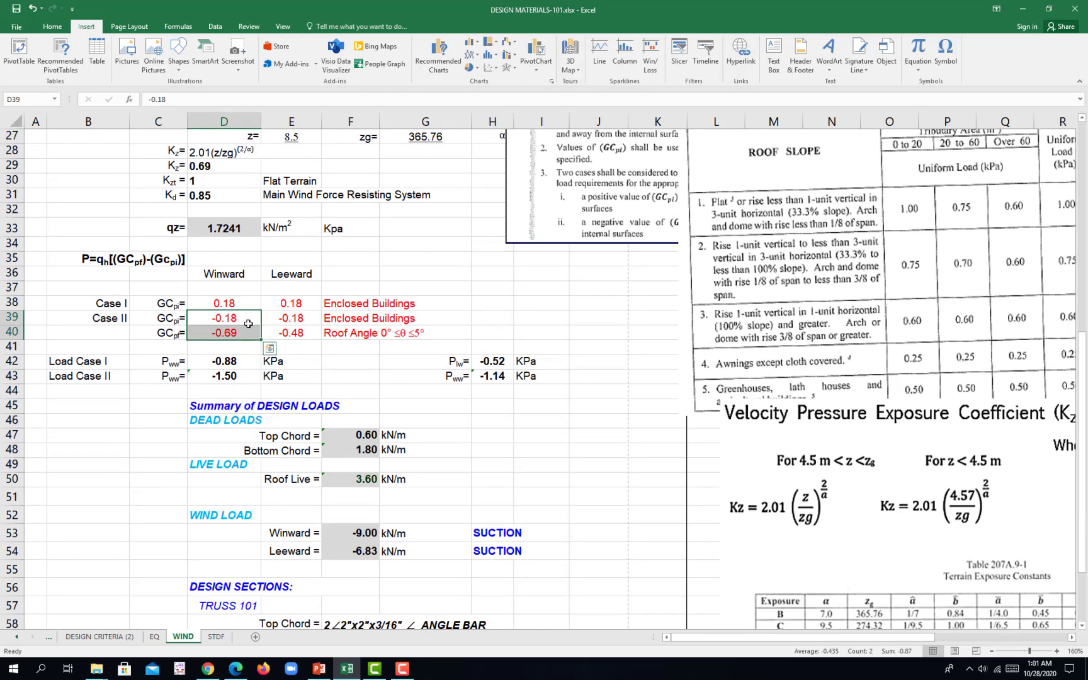
drag(293, 318, 294, 333)
click(274, 361)
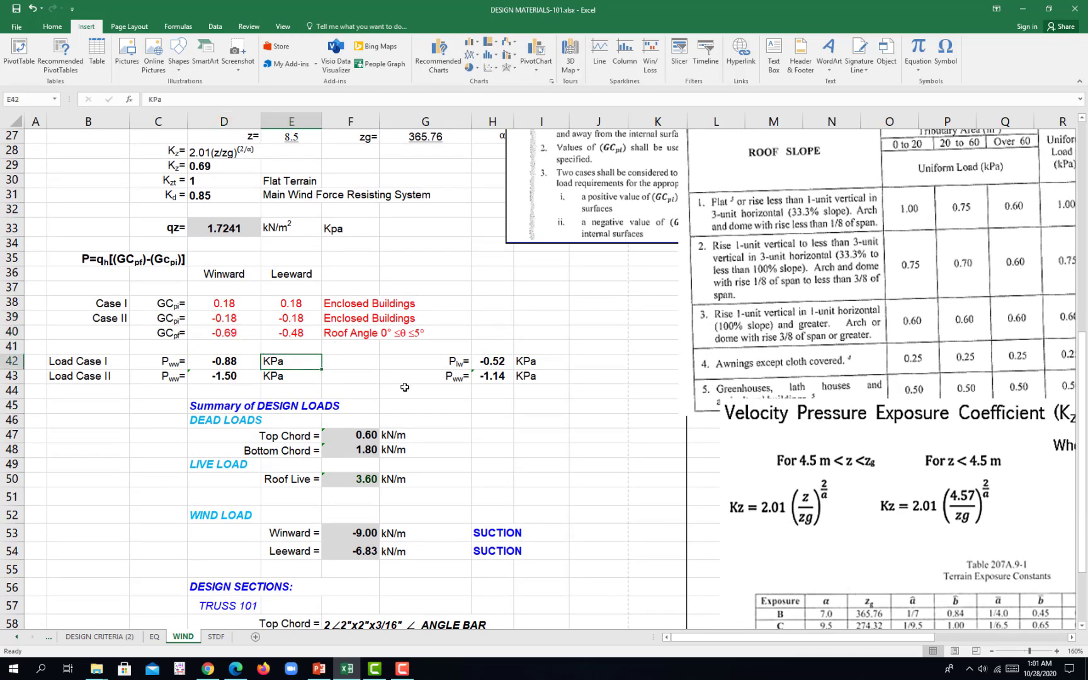
click(503, 377)
scroll(435, 409, down, 1)
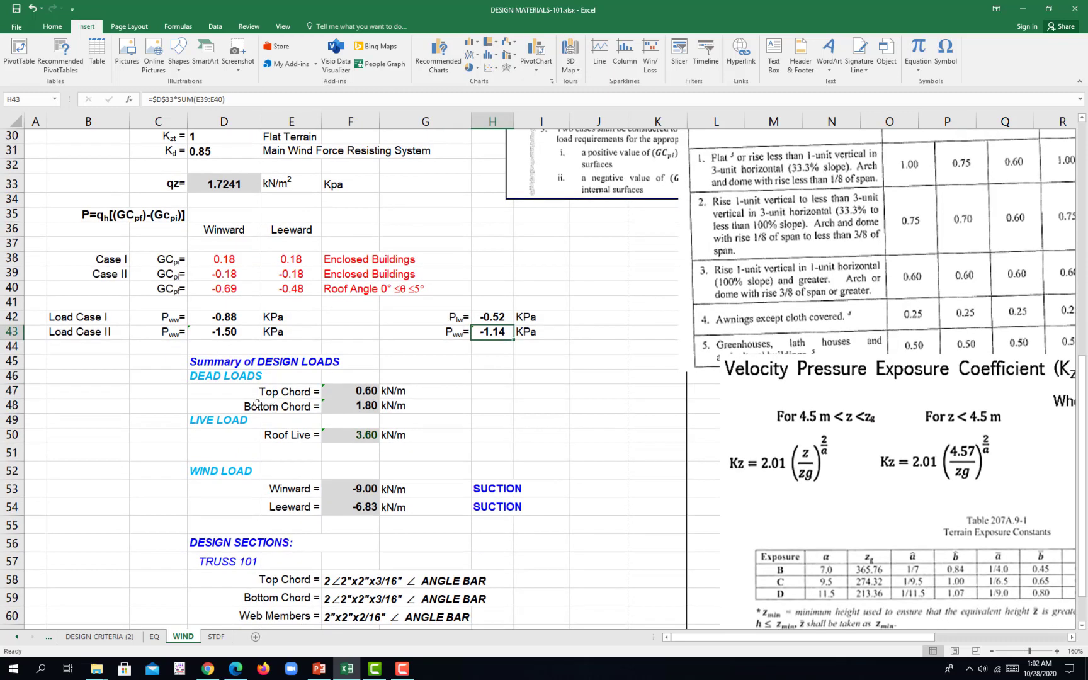
Step: Trace the top chord dead load formula in the design load summary to the tributary width, roofing and purlin weights
scroll(250, 415, up, 1)
click(334, 441)
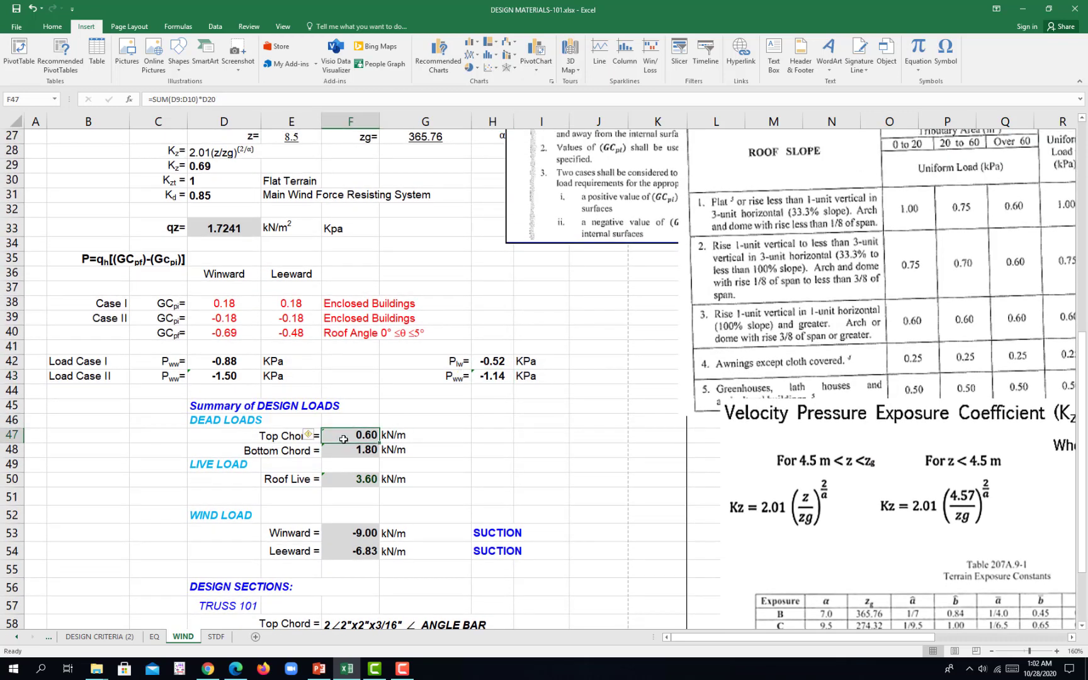
scroll(336, 428, up, 6)
scroll(337, 416, up, 2)
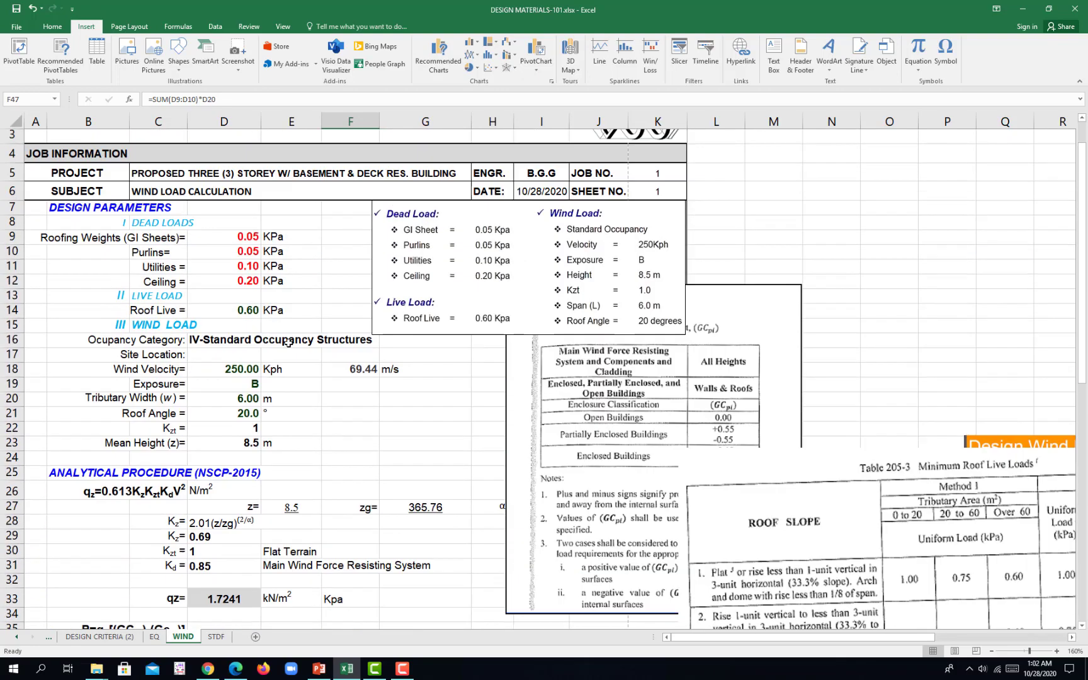
click(252, 401)
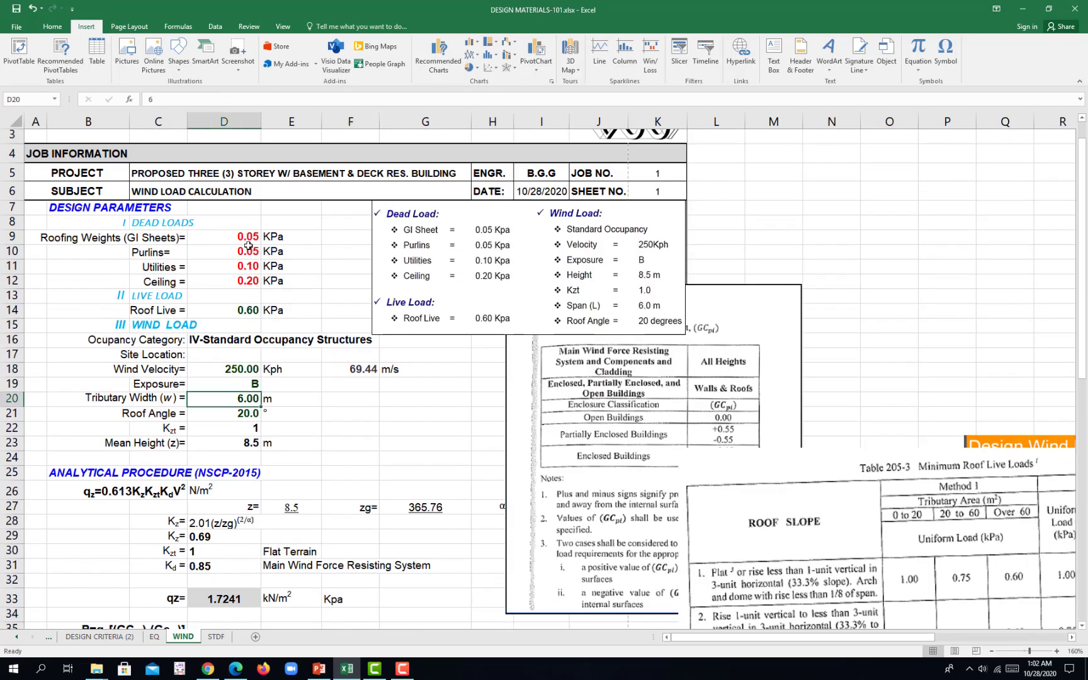
drag(245, 242, 244, 253)
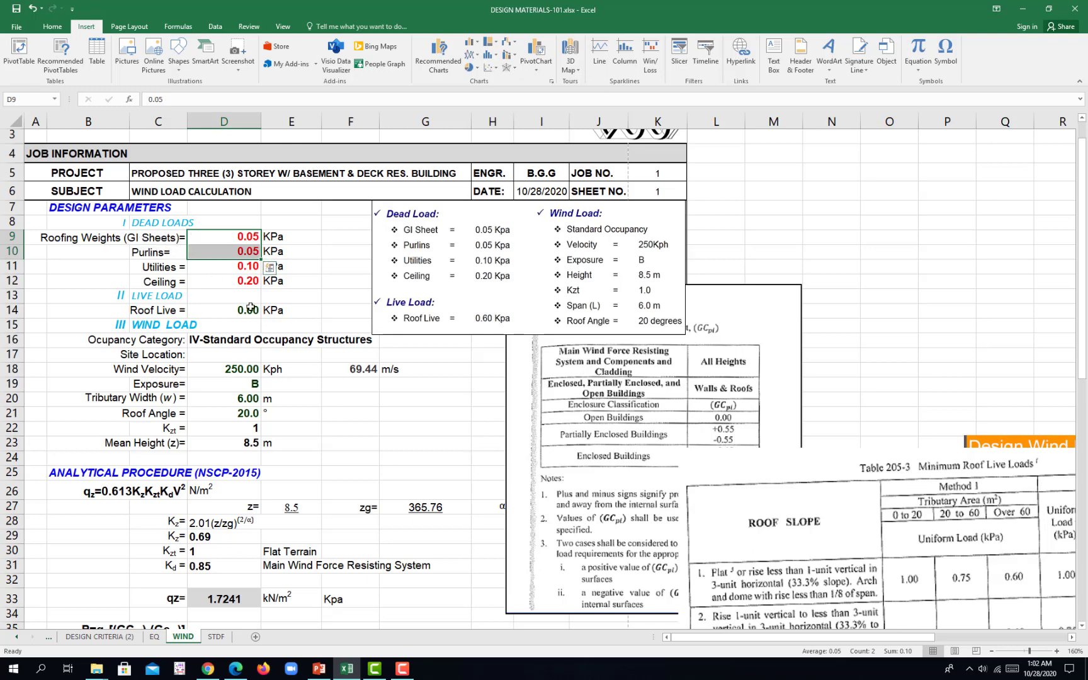
Step: Trace the bottom chord dead load formula in the design load summary to the utilities and ceiling weights
scroll(311, 357, down, 9)
click(367, 379)
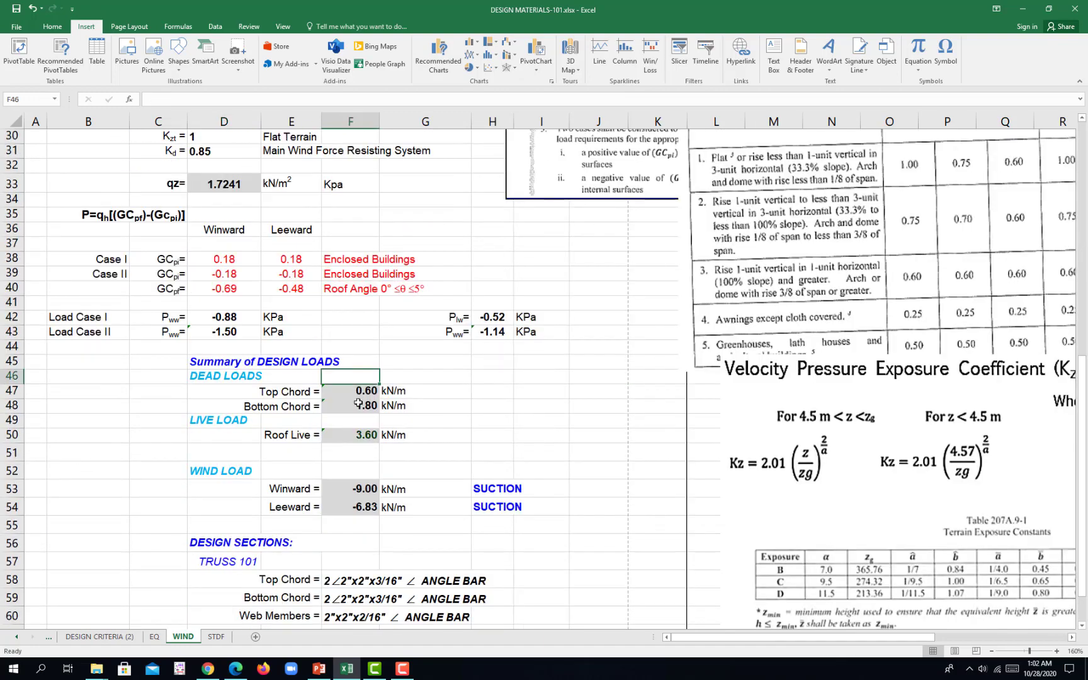
click(346, 406)
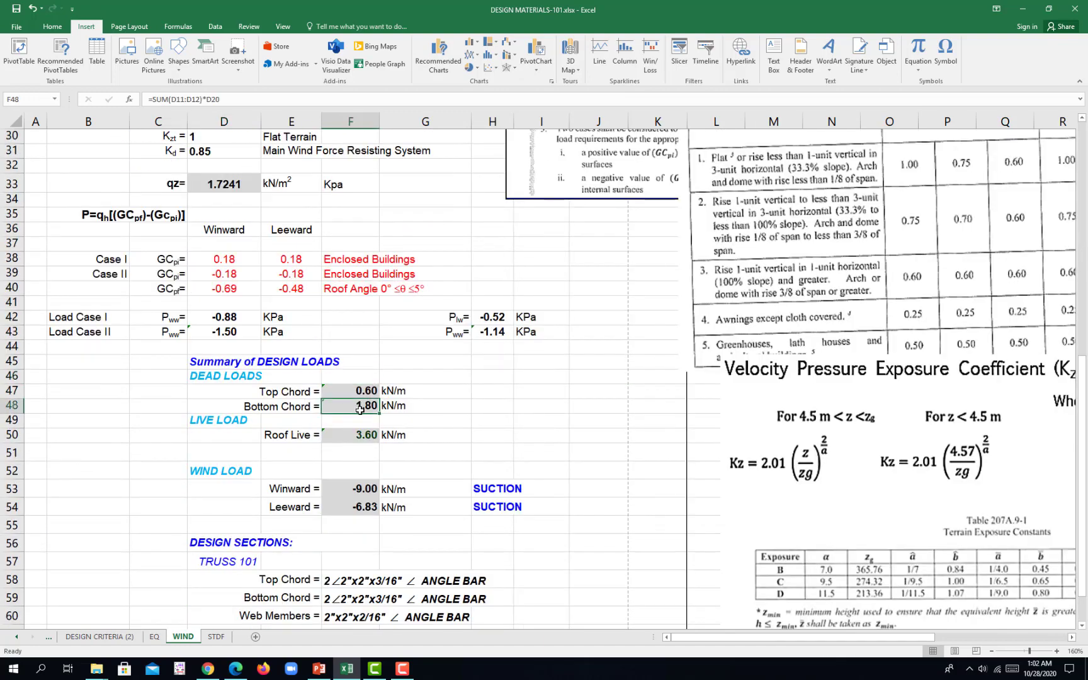
scroll(294, 276, up, 8)
scroll(294, 275, up, 1)
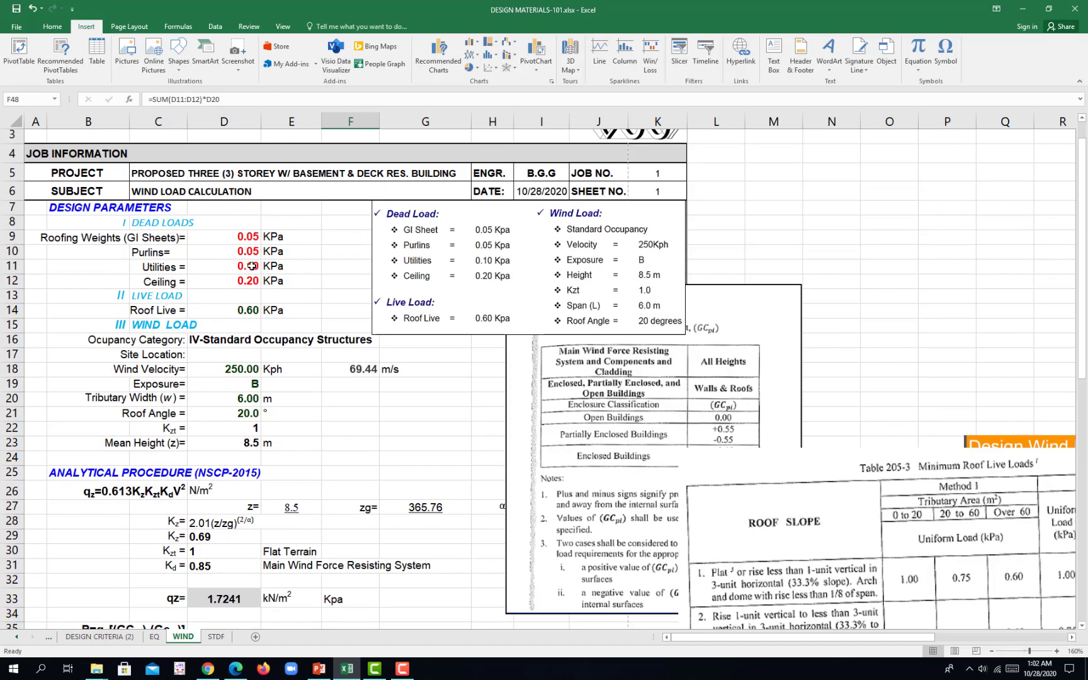
drag(252, 266, 241, 280)
Step: Trace the roof live load formula in the design load summary to the roof live pressure among the design parameters
scroll(295, 348, down, 10)
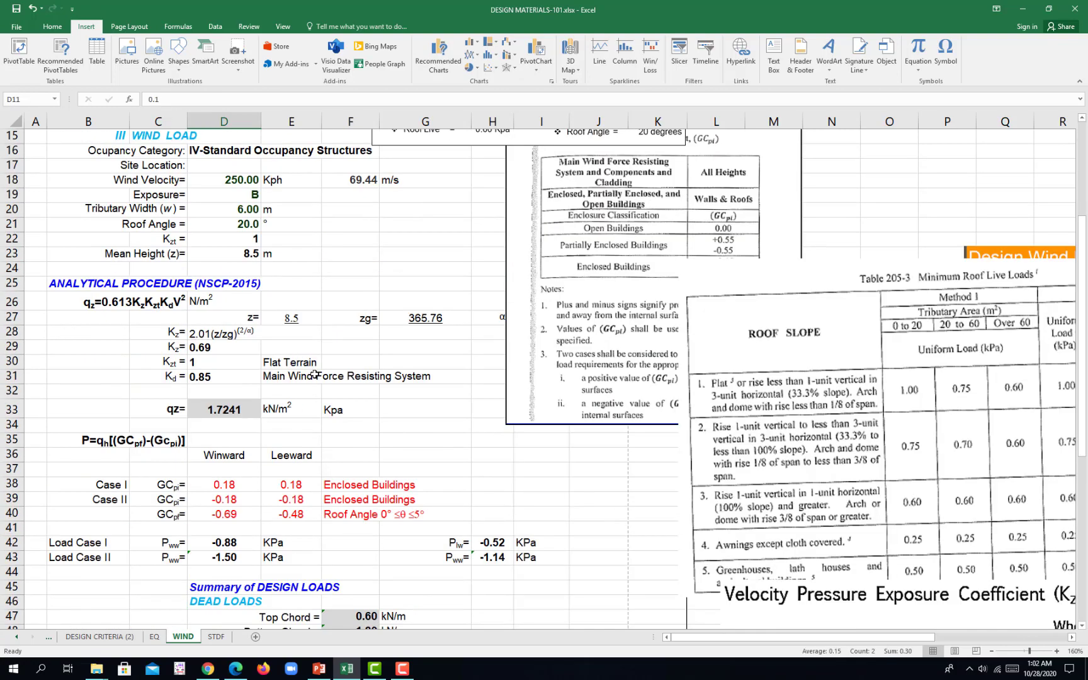
click(409, 412)
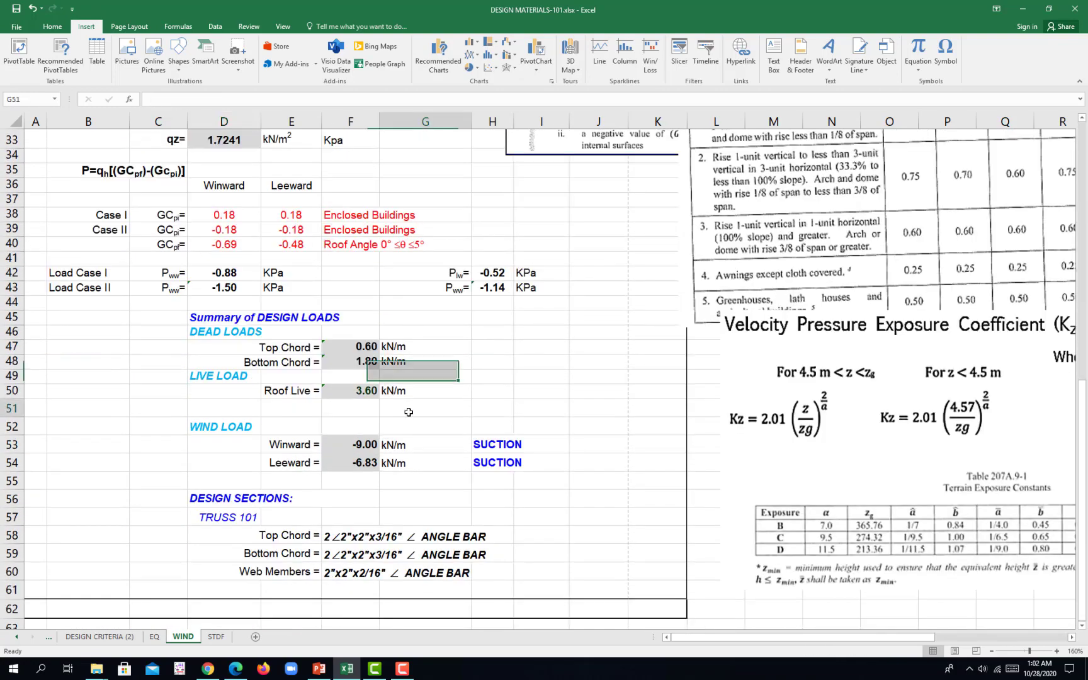
click(344, 391)
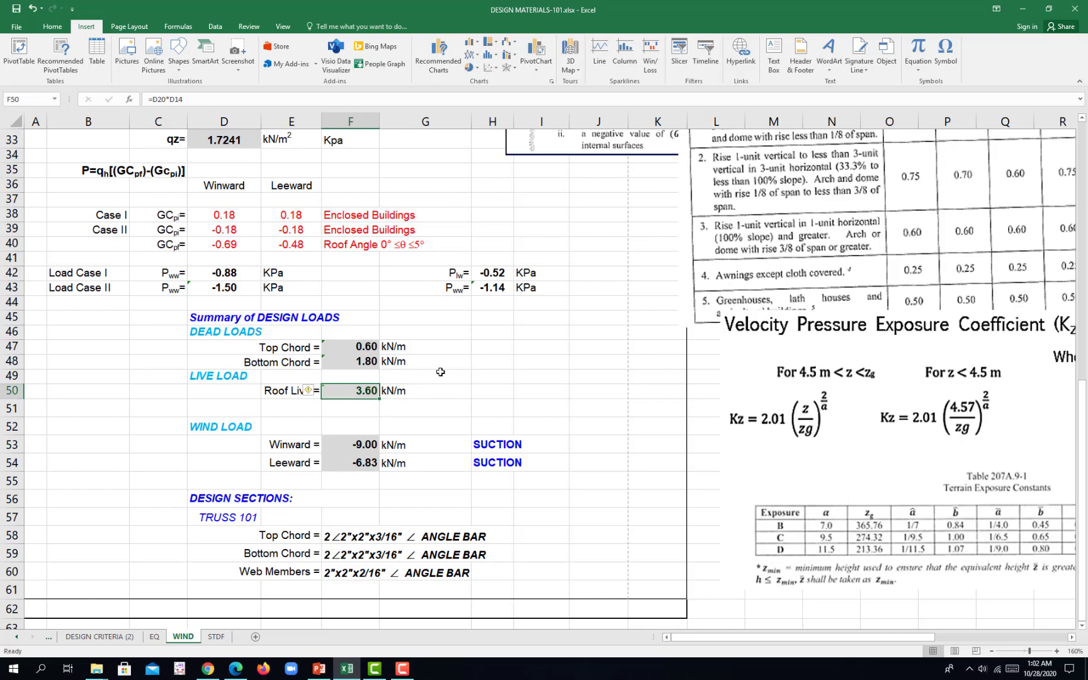
scroll(485, 339, up, 8)
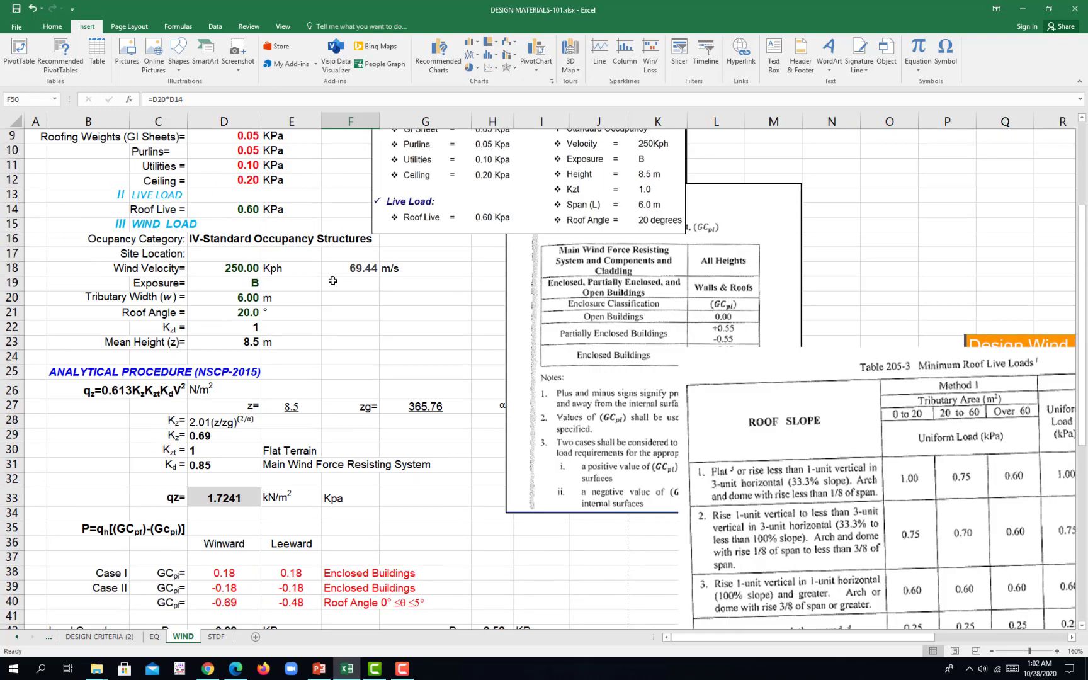
scroll(260, 240, down, 1)
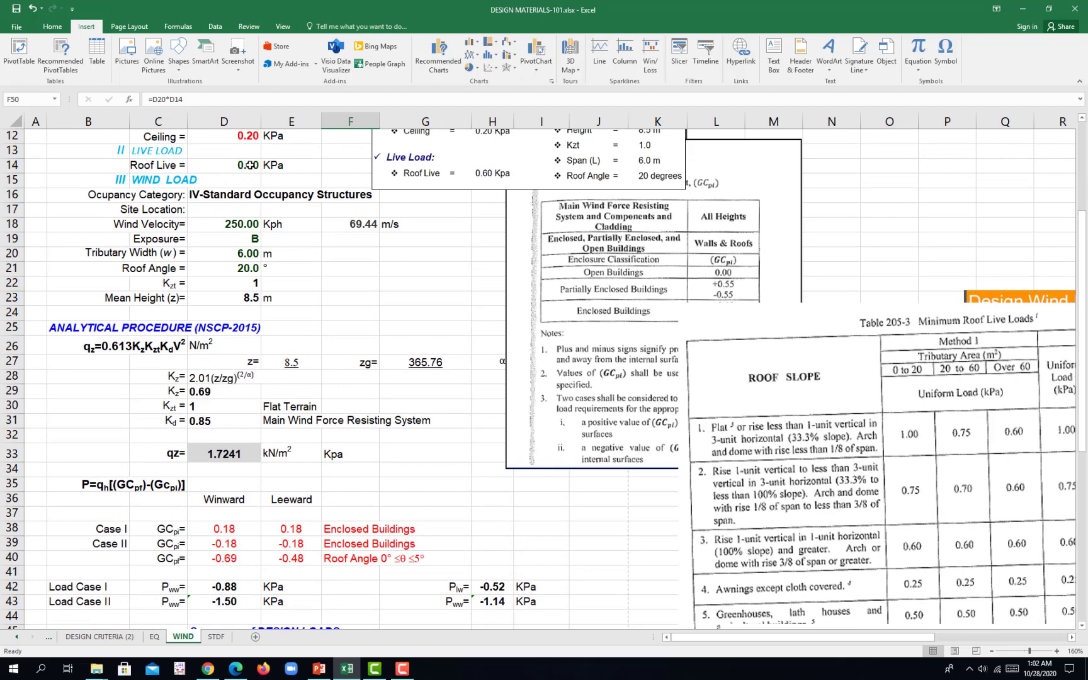
click(250, 165)
scroll(251, 284, down, 7)
click(427, 389)
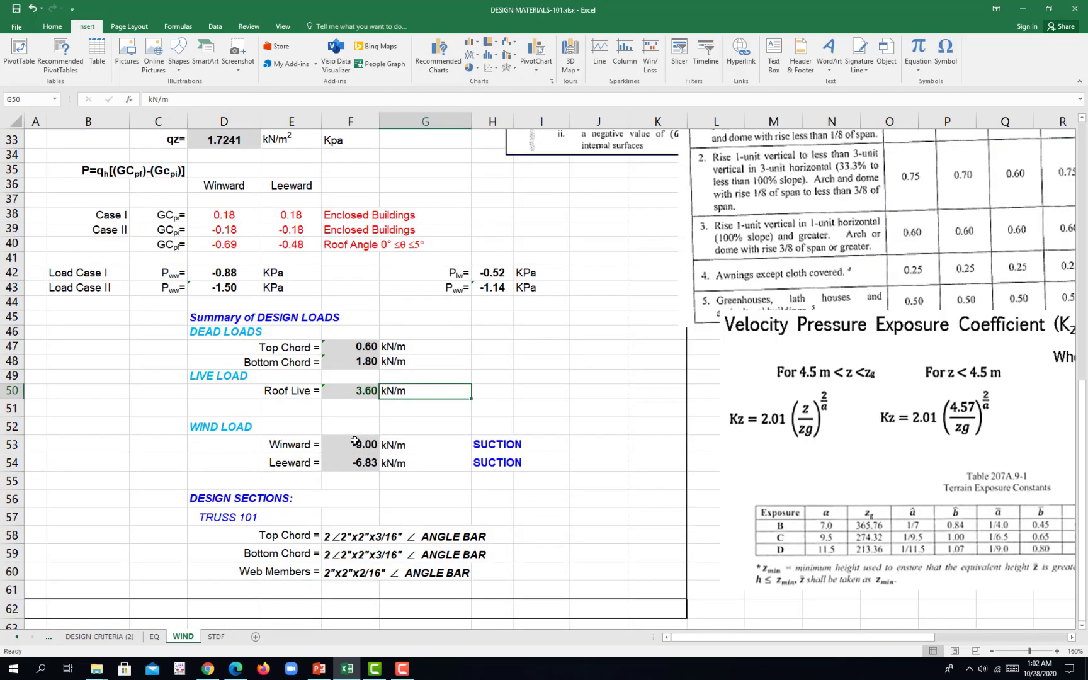
Step: Trace the windward wind load formula in the summary to the Load Case II windward pressure and the tributary width
click(363, 446)
scroll(260, 315, up, 1)
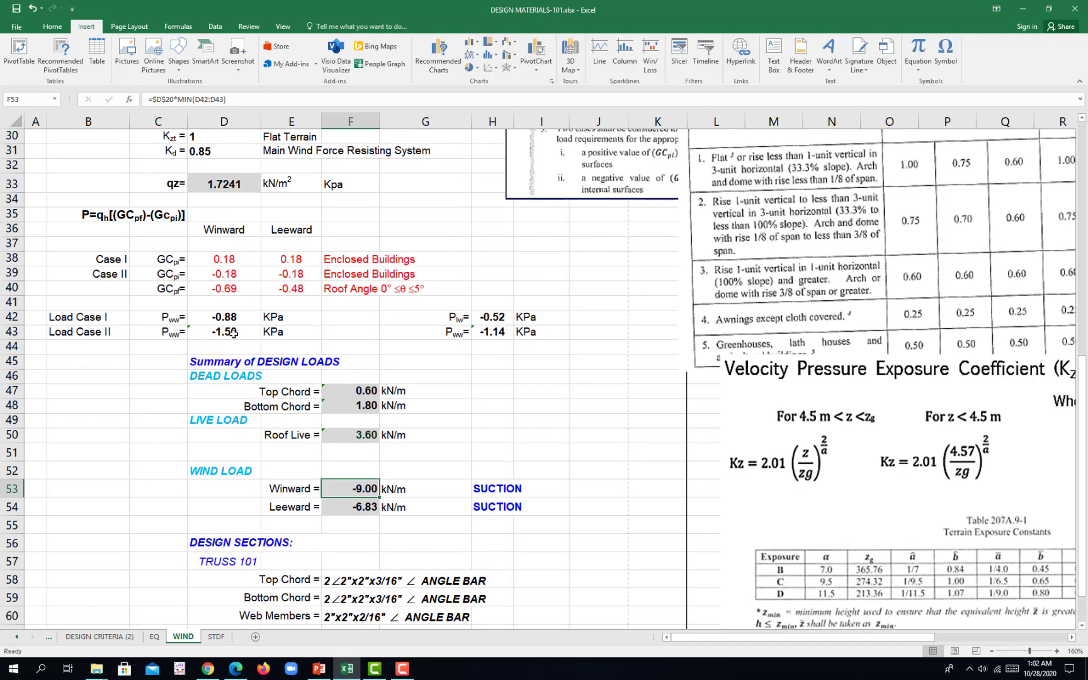
click(233, 333)
scroll(242, 284, up, 5)
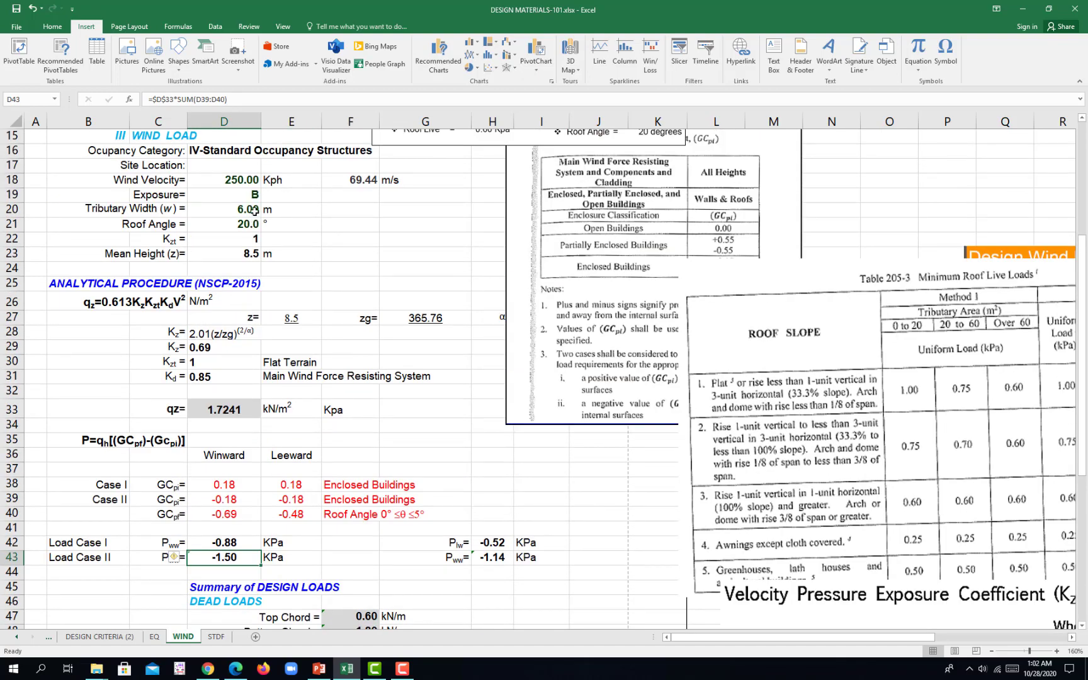
click(254, 211)
scroll(388, 417, down, 6)
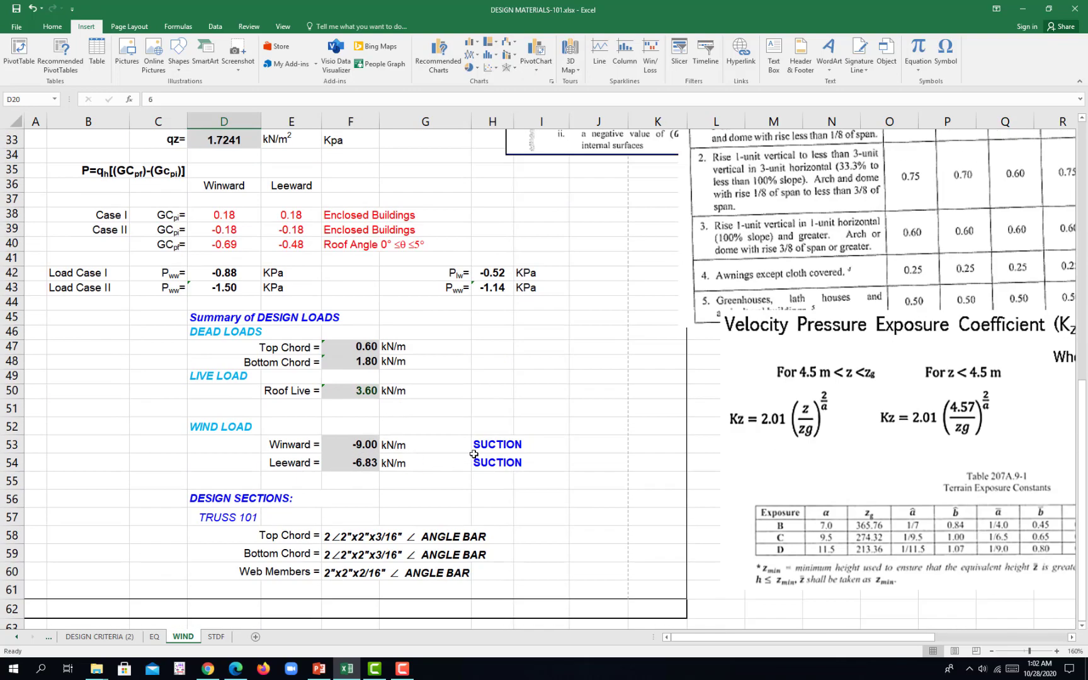
Step: Trace the leeward wind load formula in the summary to the Load Case II leeward pressure and the tributary width
click(365, 466)
scroll(497, 431, up, 3)
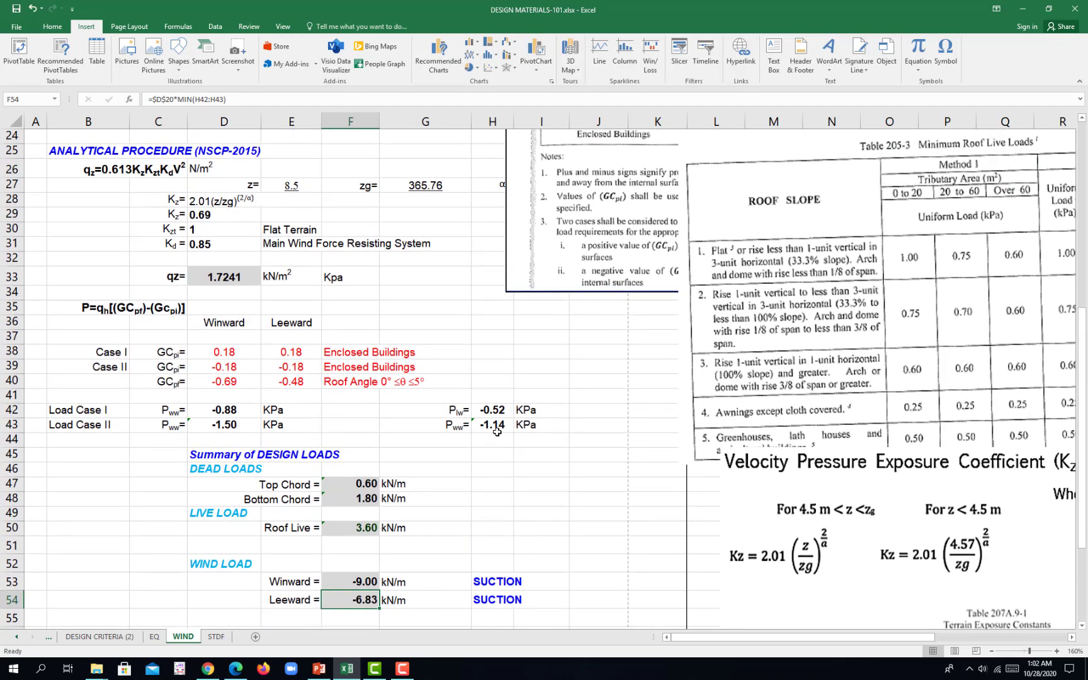
click(498, 431)
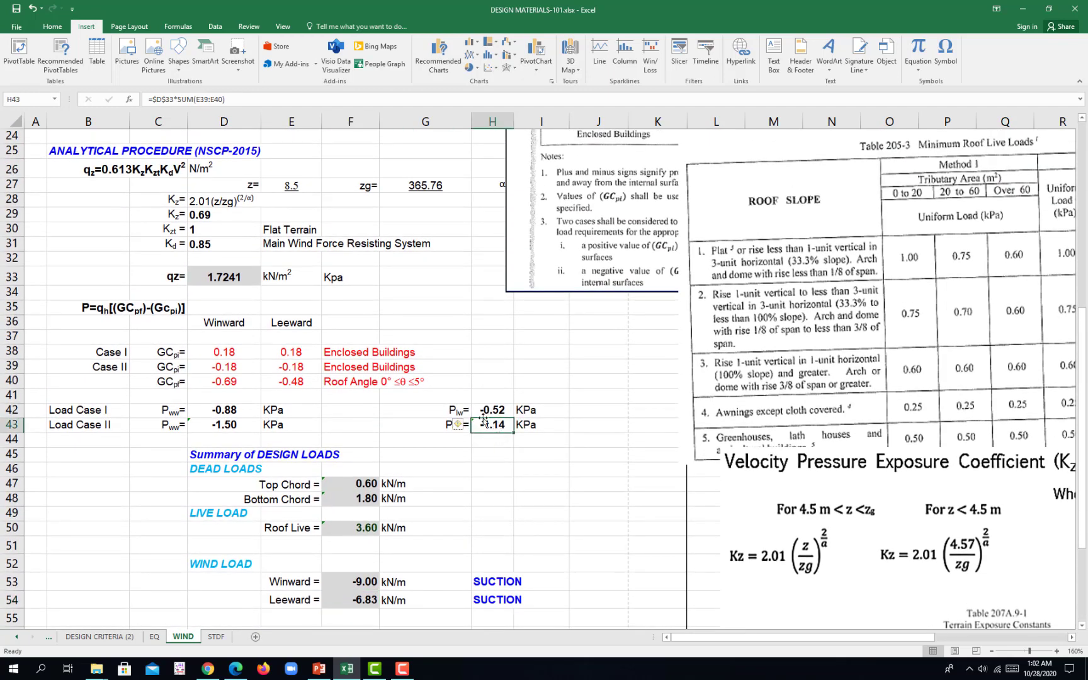
scroll(413, 466, down, 2)
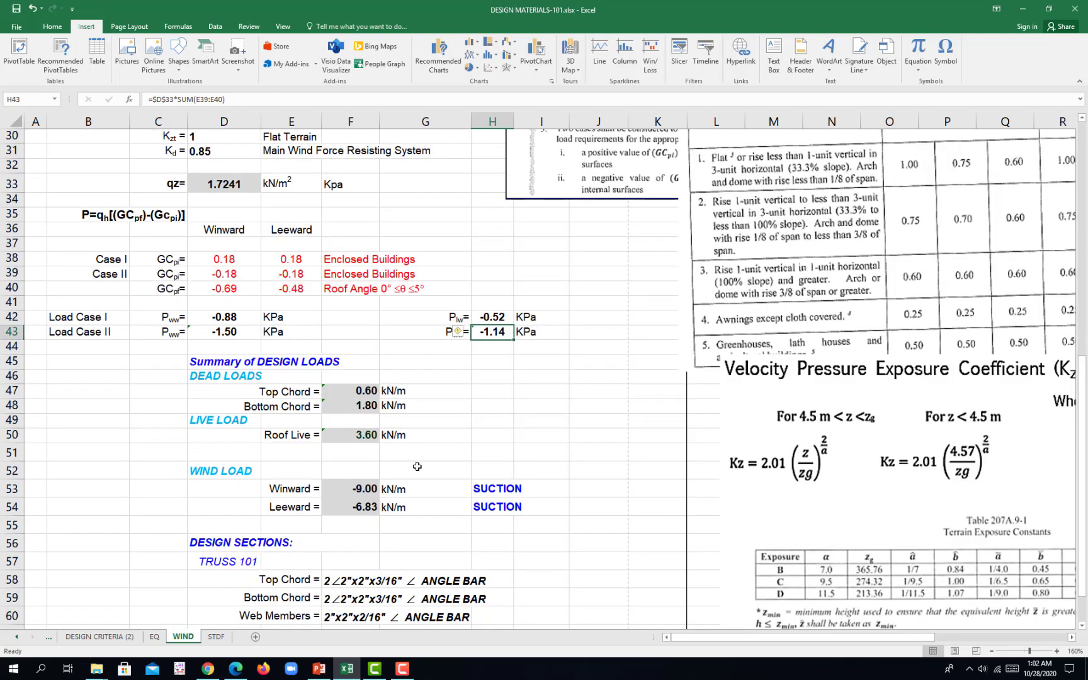
scroll(392, 513, up, 9)
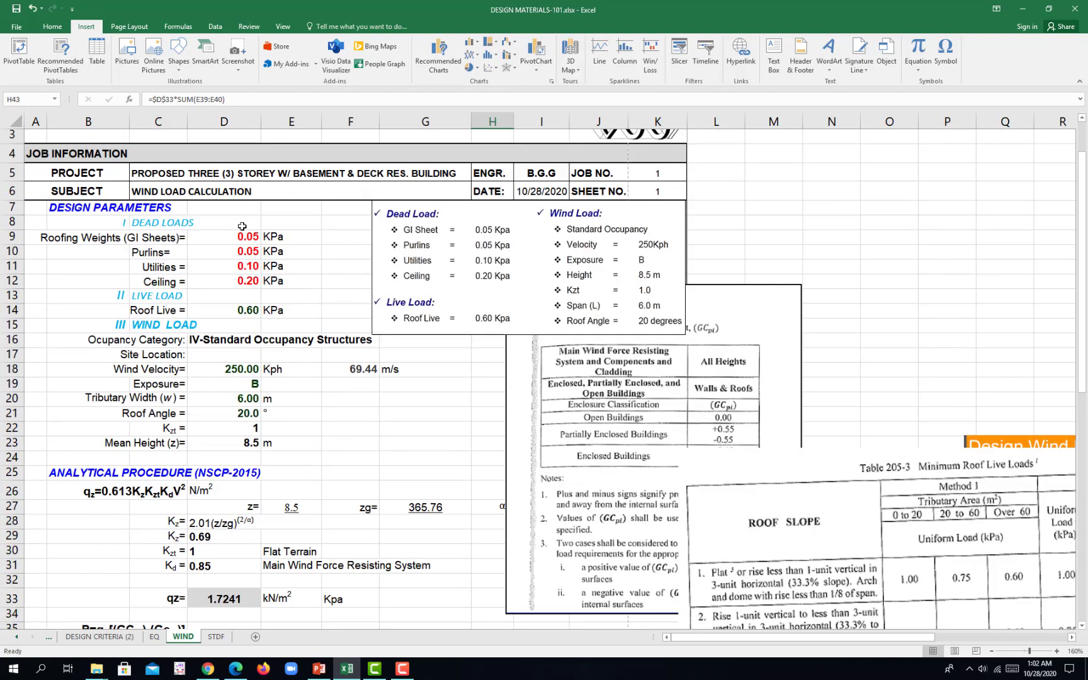
scroll(210, 275, down, 8)
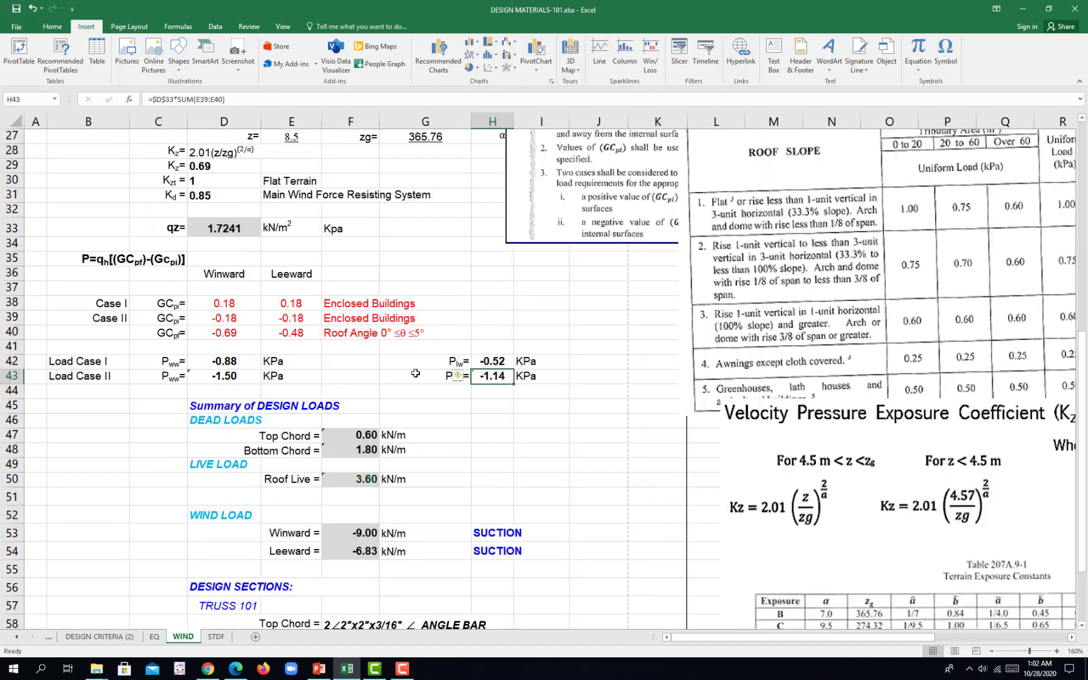
click(526, 444)
scroll(525, 444, down, 4)
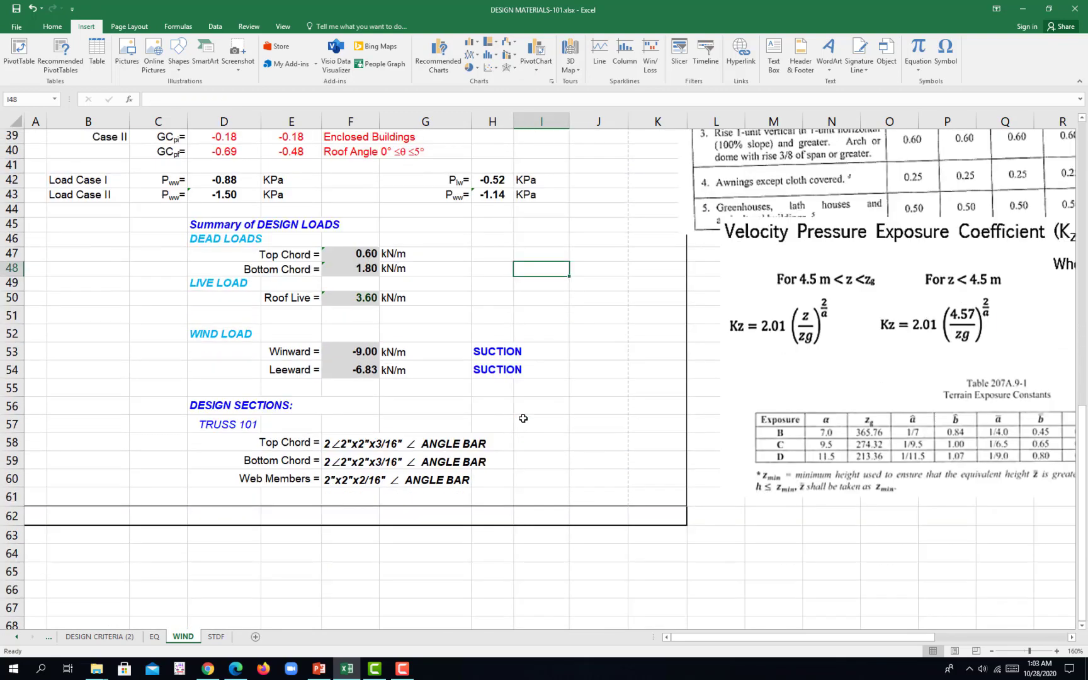
scroll(523, 419, up, 3)
scroll(523, 418, up, 5)
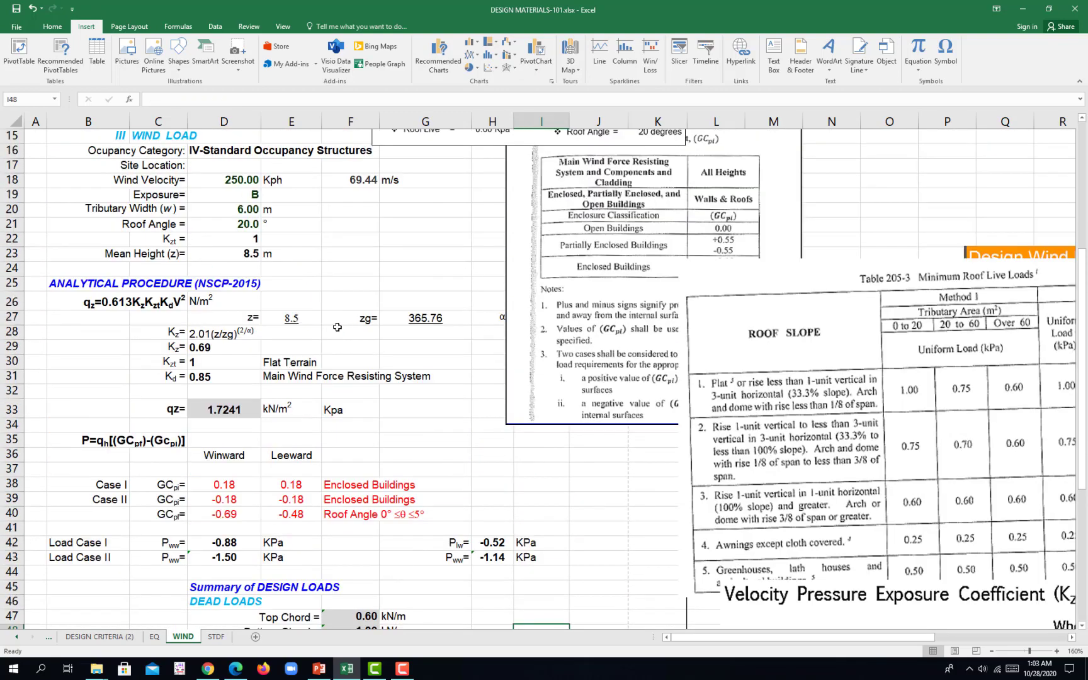
scroll(173, 182, up, 3)
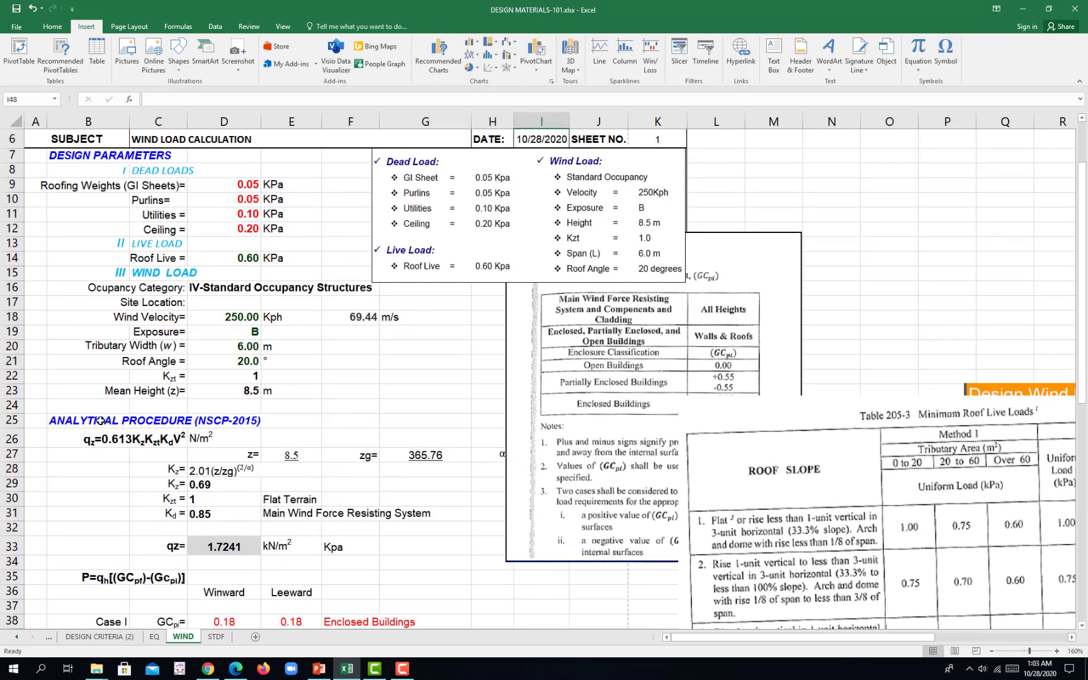